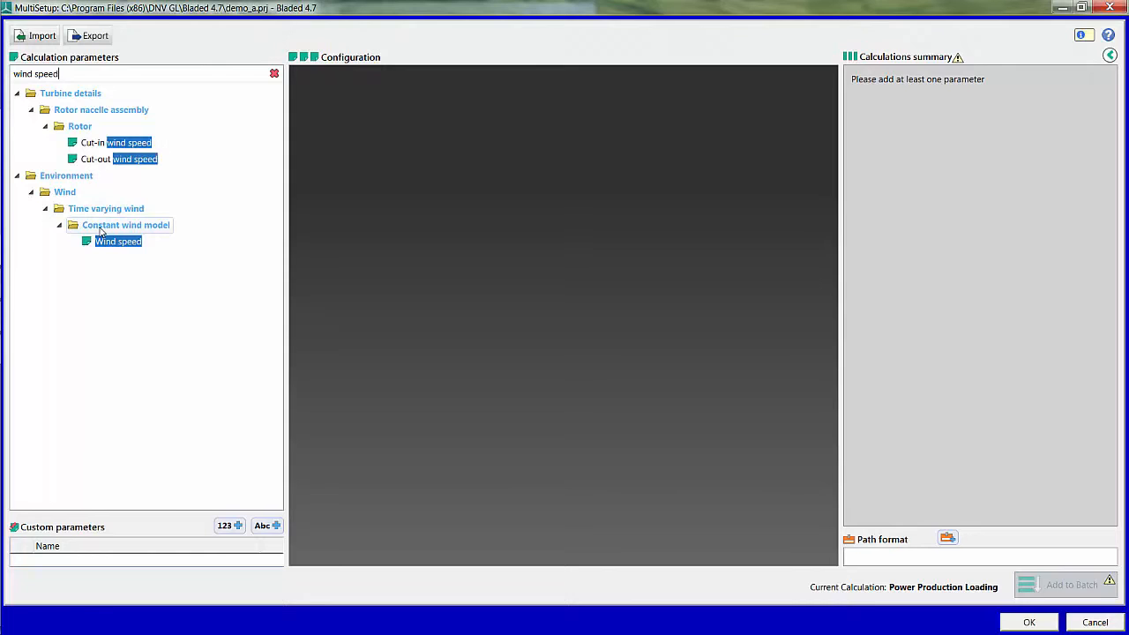
Add the constant wind model's Wind speed parameter, defined by specific values with three value rows
double_click(110, 241)
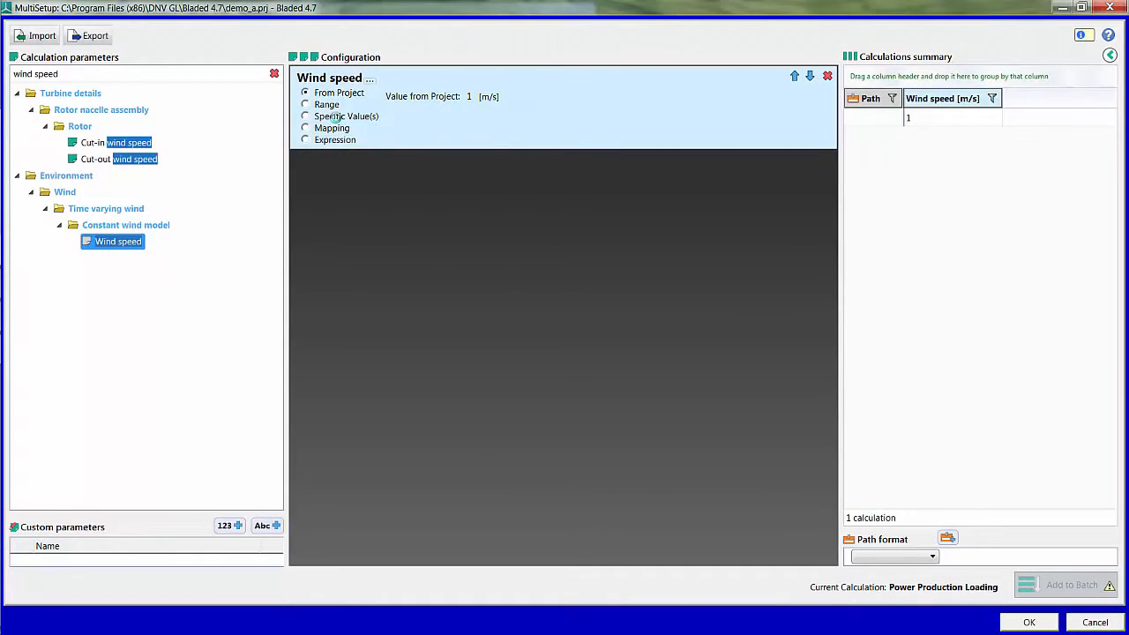
left_click(336, 117)
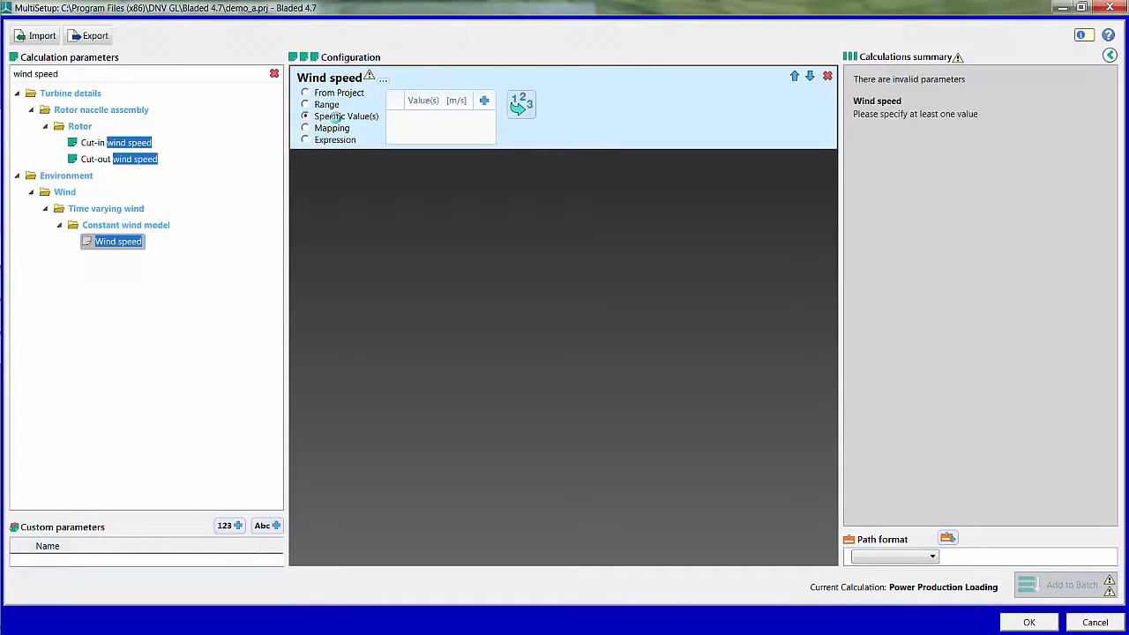
left_click(484, 101)
left_click(484, 101)
left_click(484, 102)
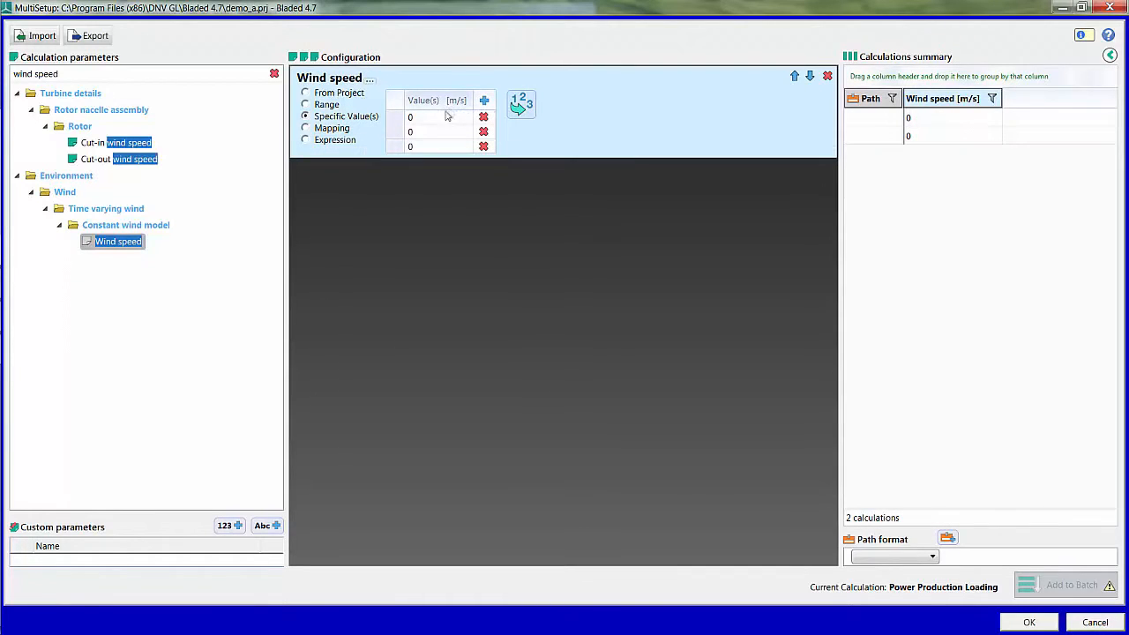
Set the wind speed values to 10, 12 and 14 m/s and choose Wind speed [m/s] for the path format
left_click(443, 118)
type("10")
key("Return")
type("12")
key("Return")
type("14")
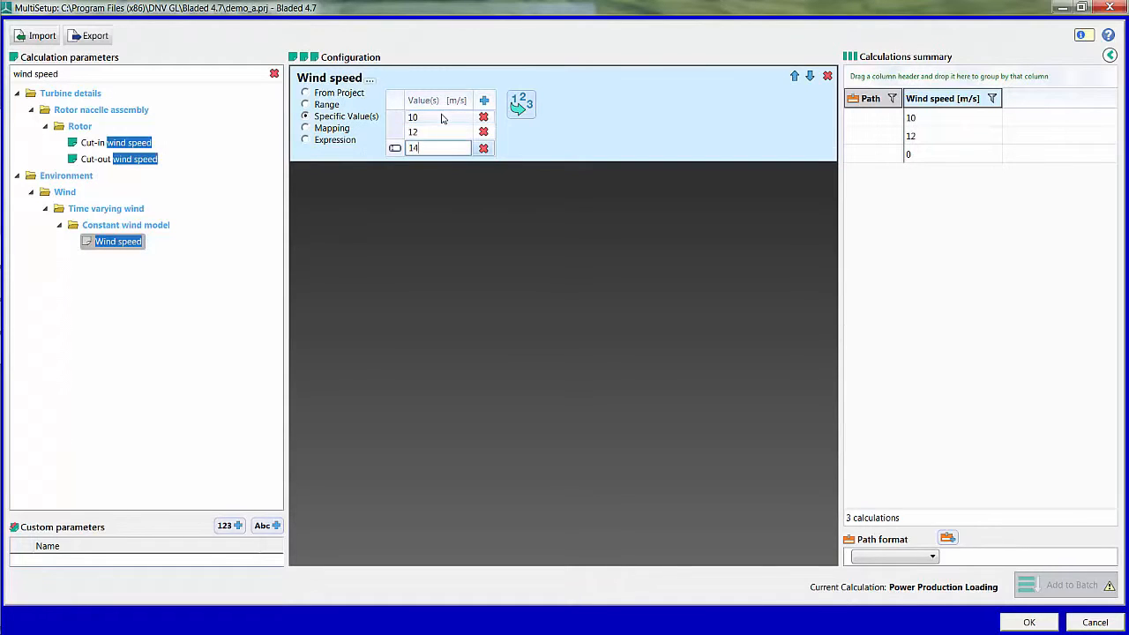
left_click(879, 561)
left_click(888, 586)
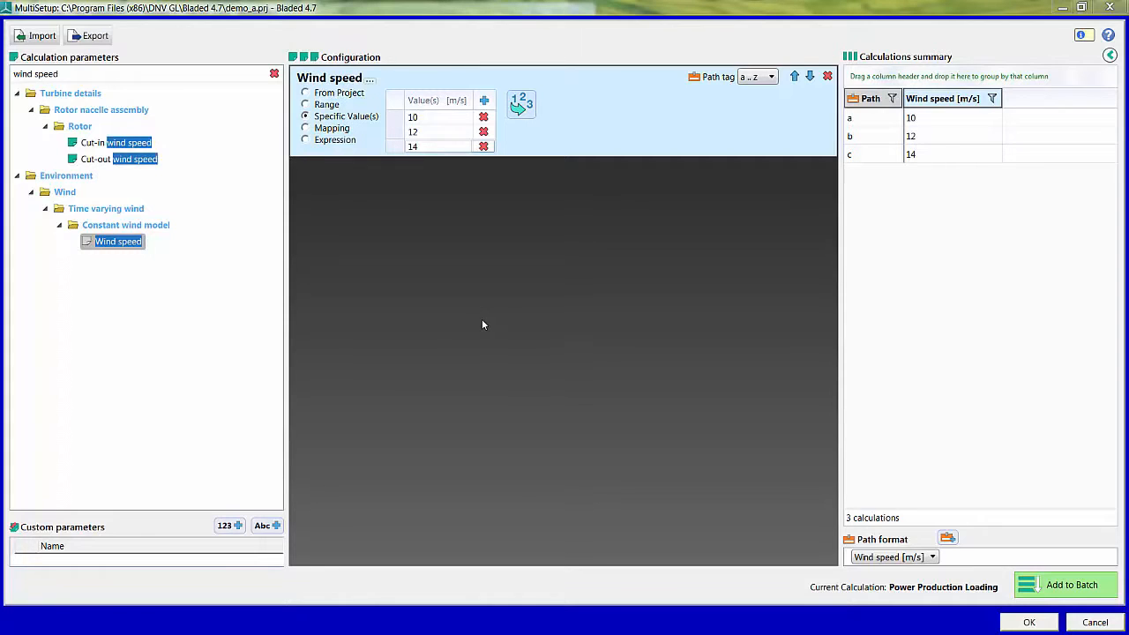
Create a text custom parameter named Fault type and include it in the configuration
left_click(268, 524)
left_click(142, 557)
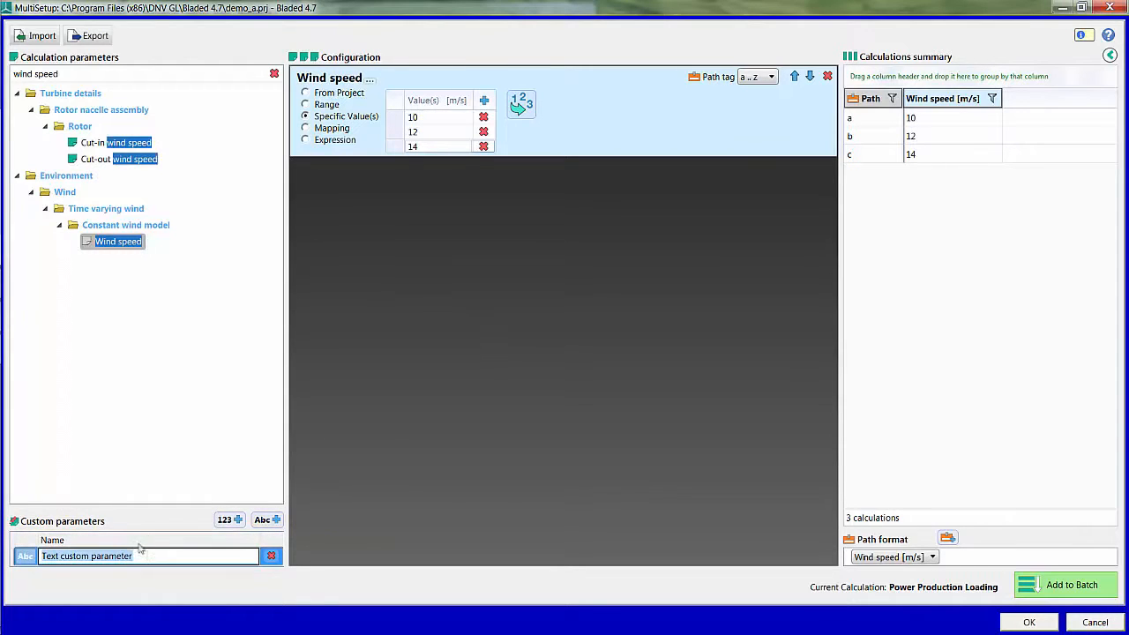
type("Fault type")
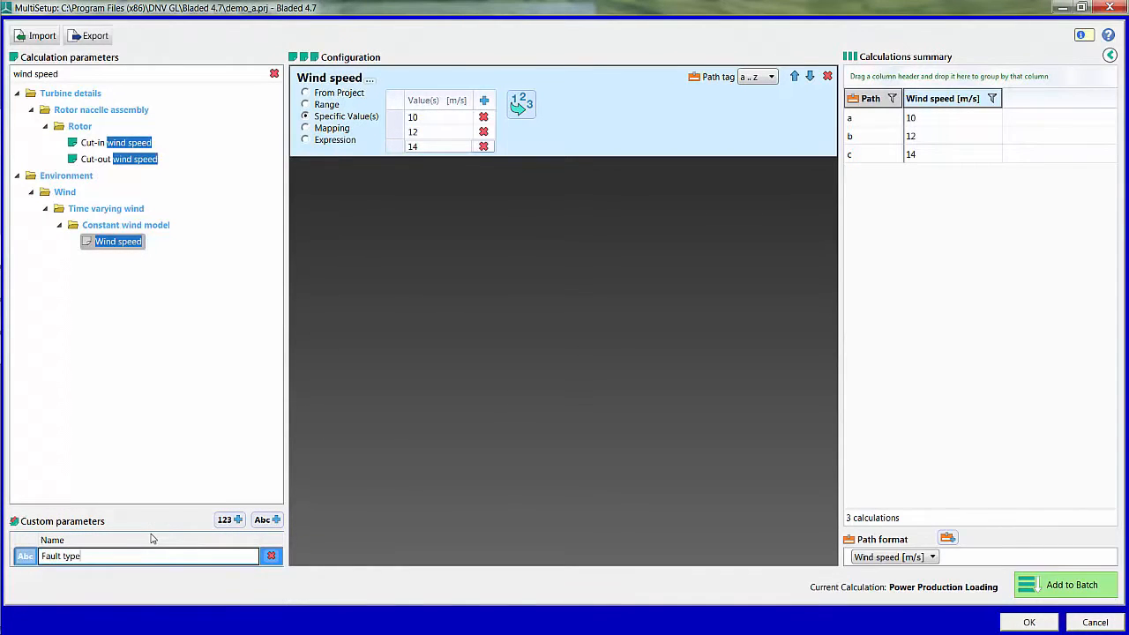
key("Return")
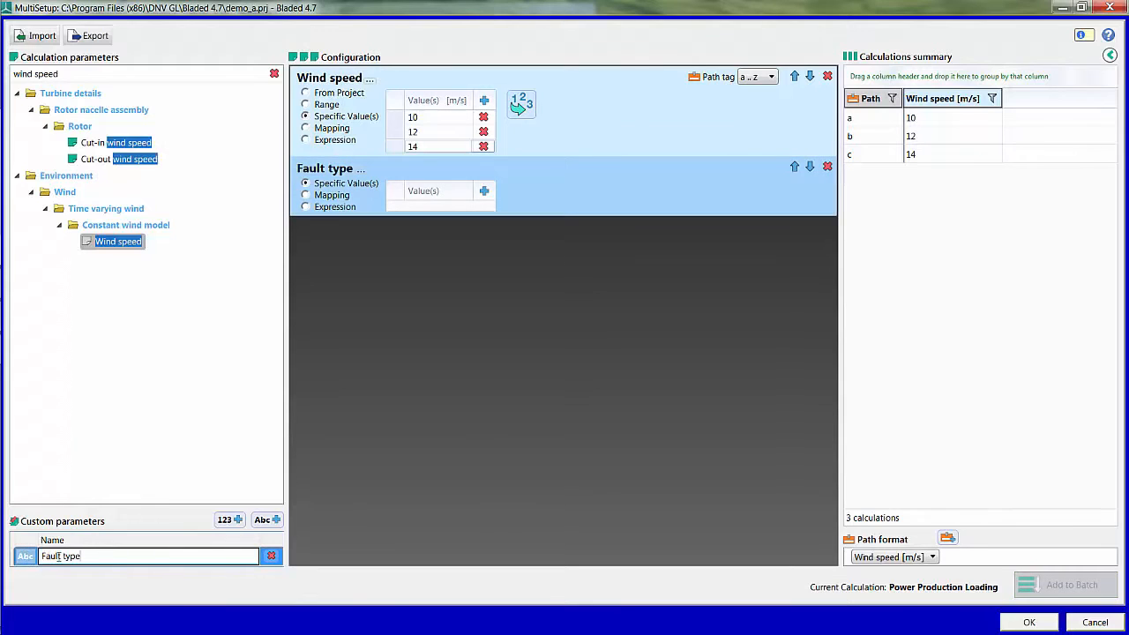
Define Fault type by an expression whose first line adds "a"
left_click(332, 208)
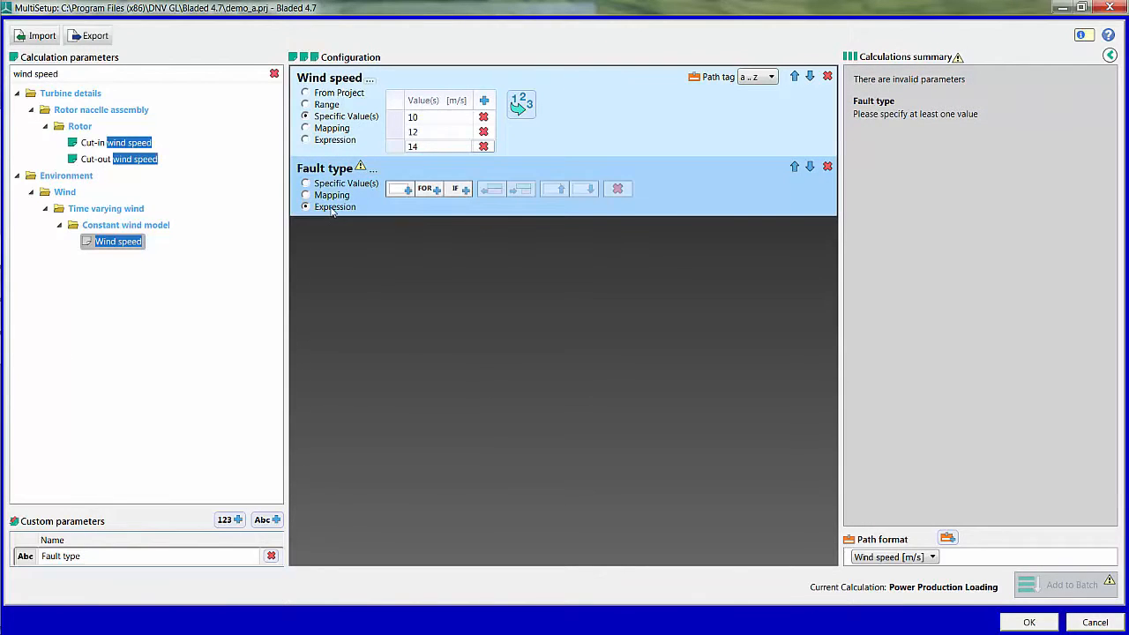
left_click(403, 190)
type("\"a\"")
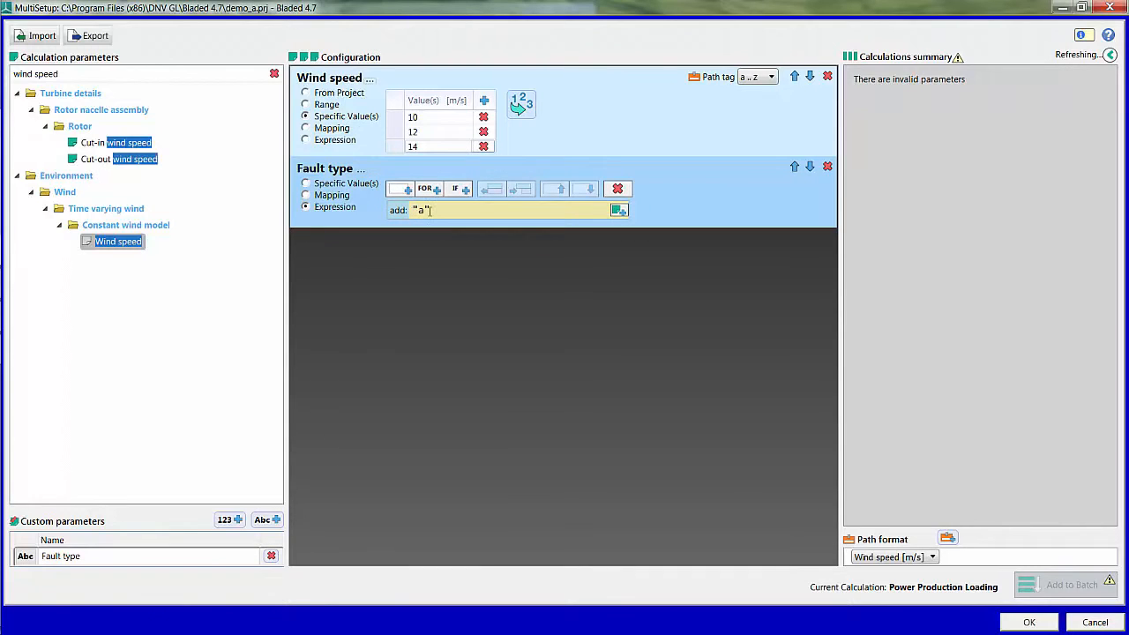
Add an if condition Wind speed [m/s]==14 to the Fault type expression that adds "b"
left_click(459, 189)
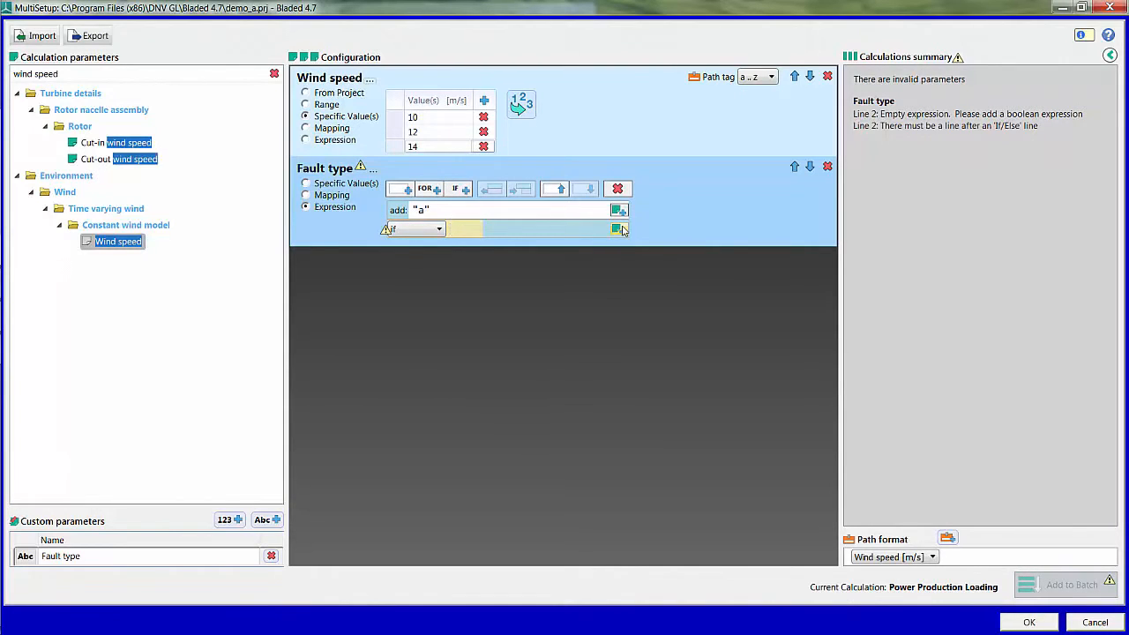
left_click(489, 231)
left_click(492, 256)
left_click(574, 231)
type("==14")
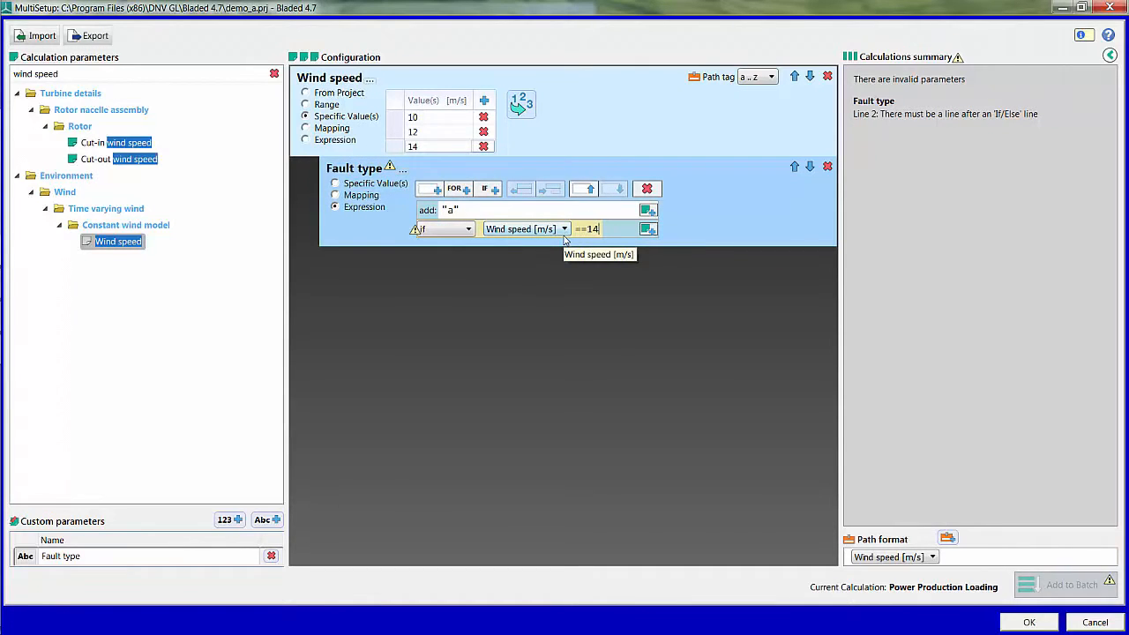
left_click(430, 188)
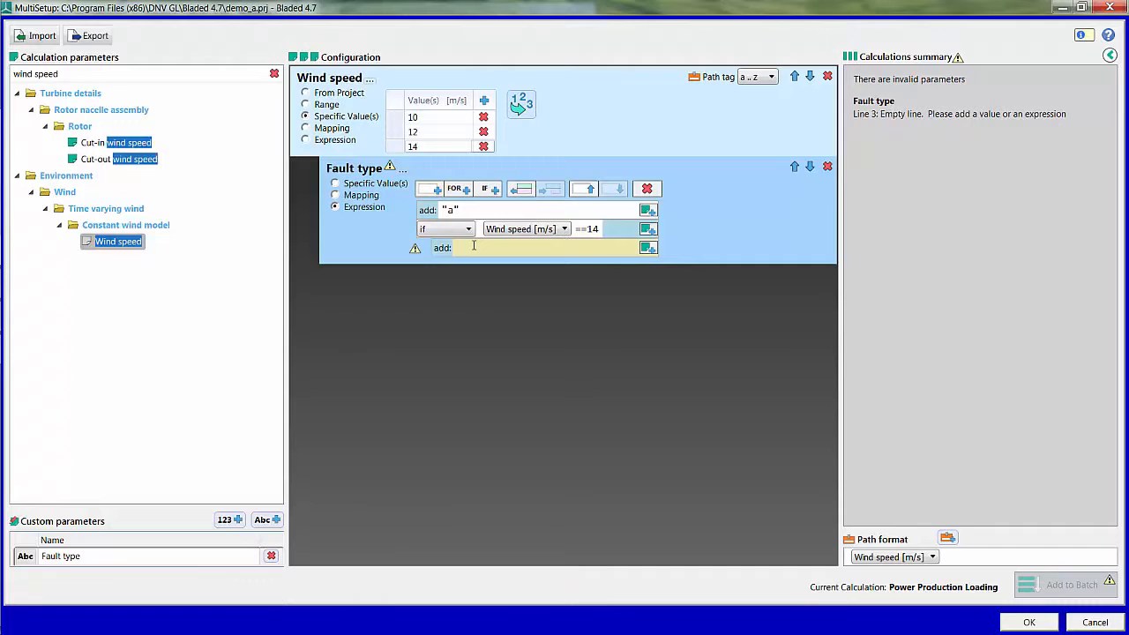
type("\"b\"")
Add a second, unindented if condition to Fault type beginning with Wind speed [m/s]==12||
left_click(489, 189)
left_click(521, 189)
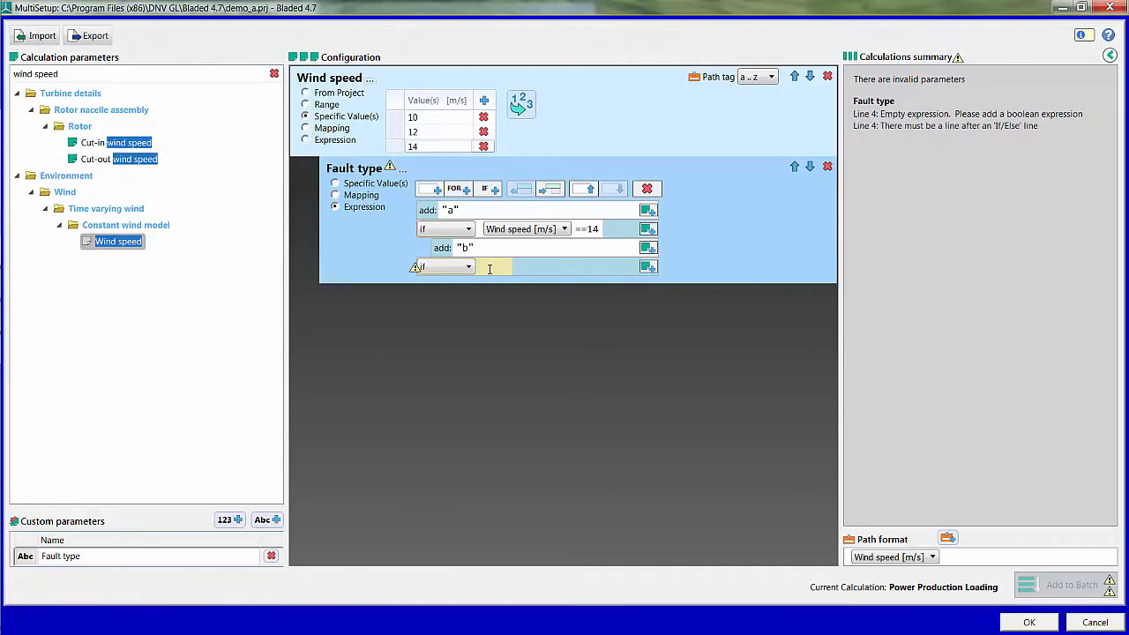
left_click(527, 266)
left_click(529, 267)
left_click(535, 296)
left_click(576, 267)
type("==12||")
Complete the second Fault type condition with Wind speed [m/s]==14 as its alternative
left_click(647, 267)
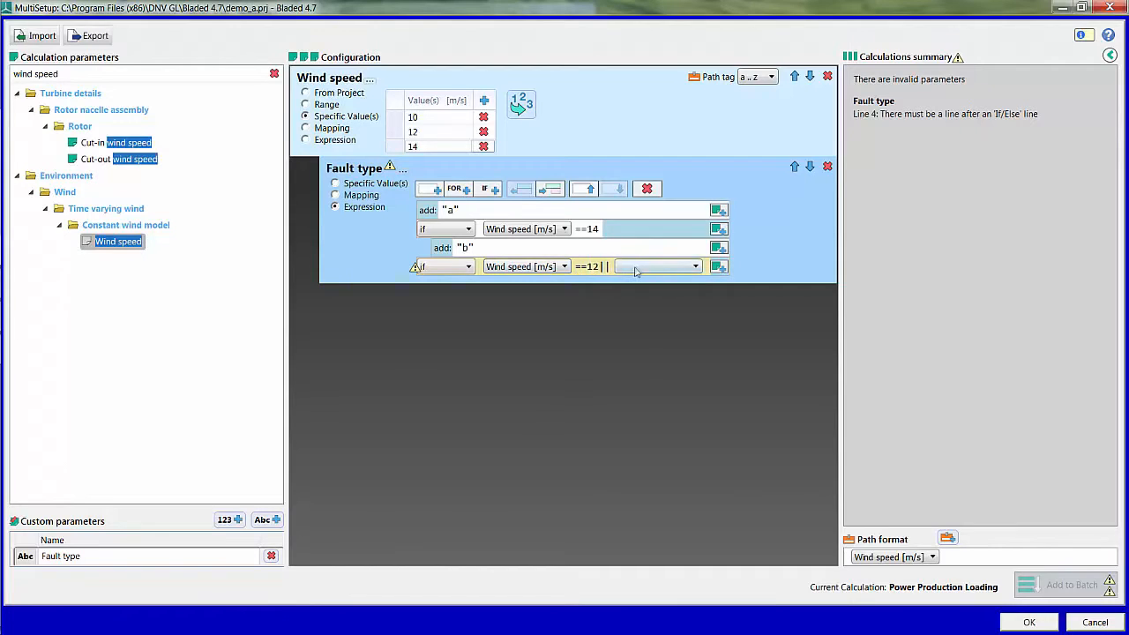
left_click(636, 271)
left_click(648, 294)
left_click(697, 267)
left_click(705, 270)
type("==14")
Add "c" under the second Fault type condition, followed by unindented lines adding "d" and "e"
left_click(431, 188)
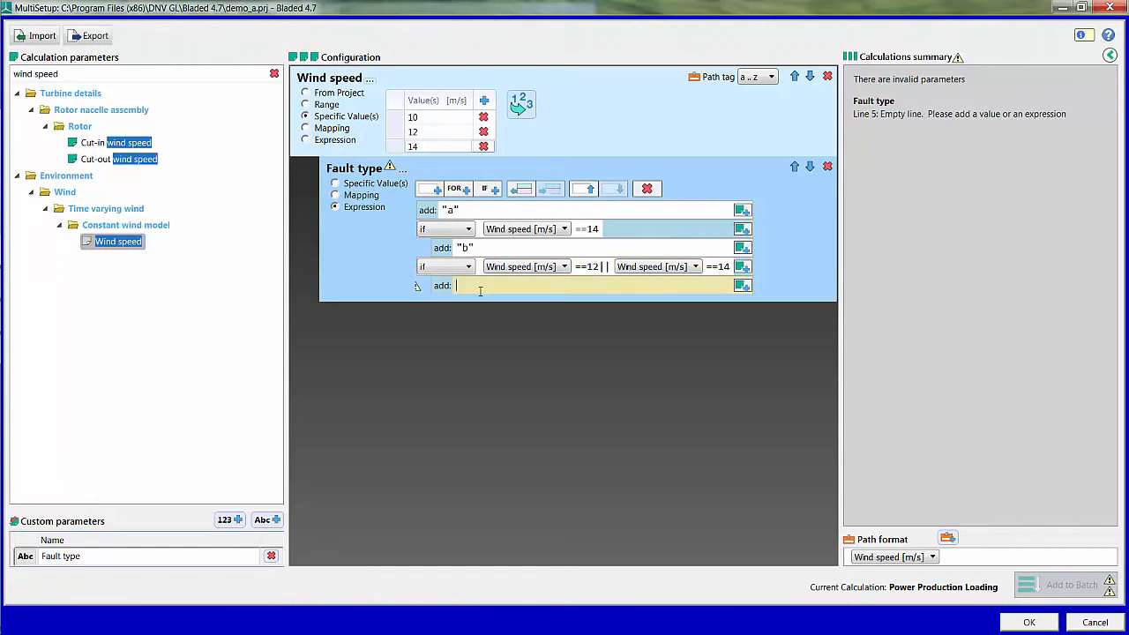
type("\"c\"")
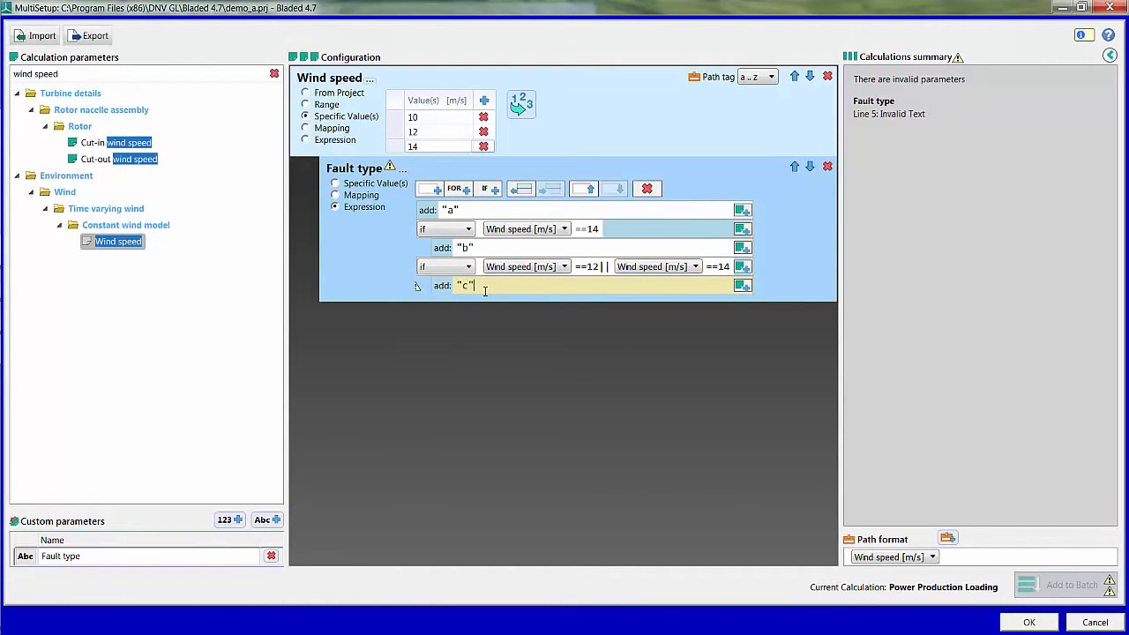
left_click(432, 189)
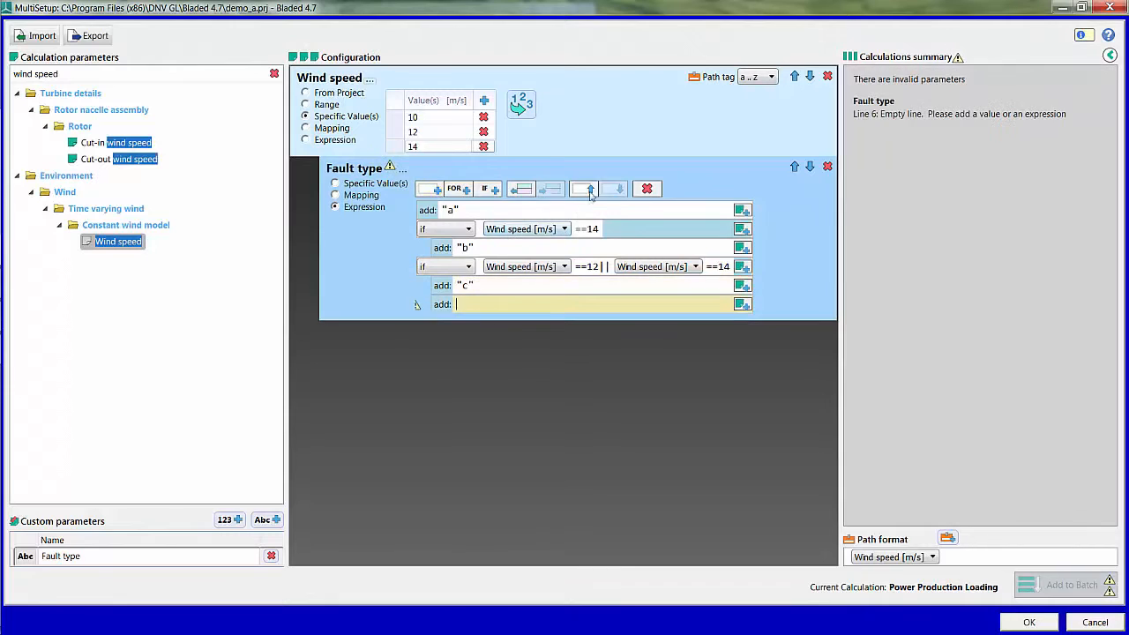
left_click(522, 190)
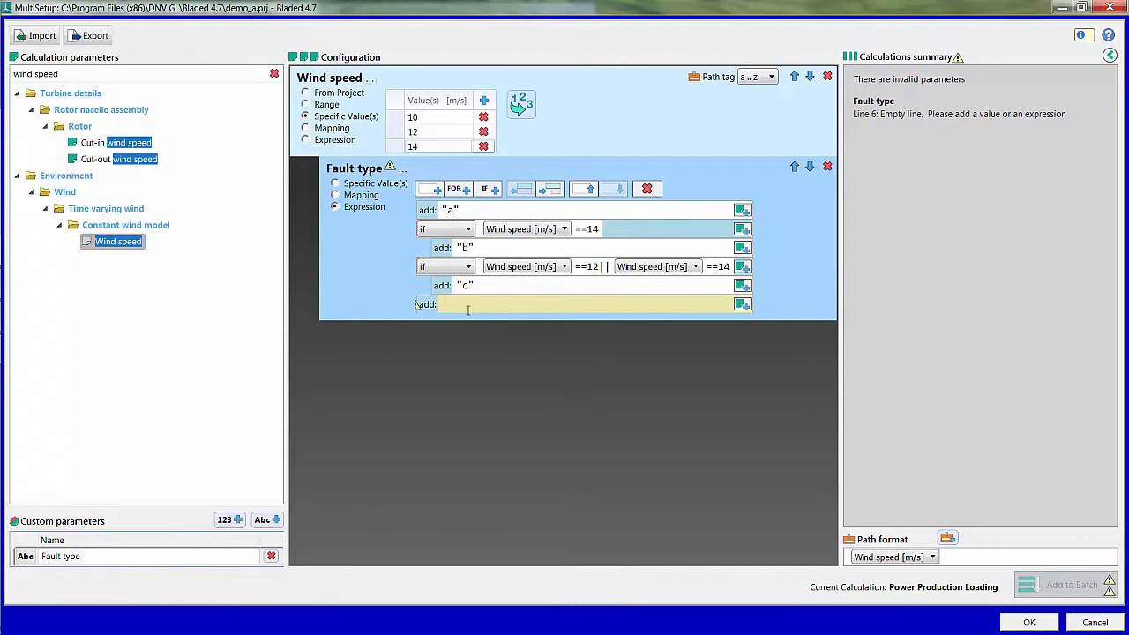
type("\"d\"")
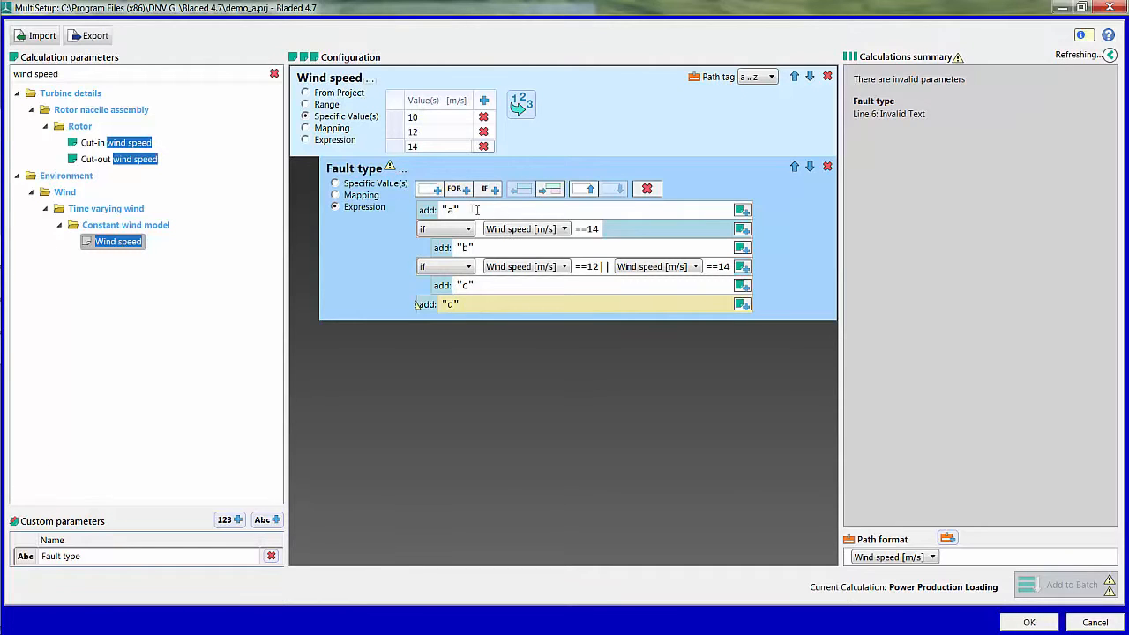
left_click(432, 189)
type("\"e\"")
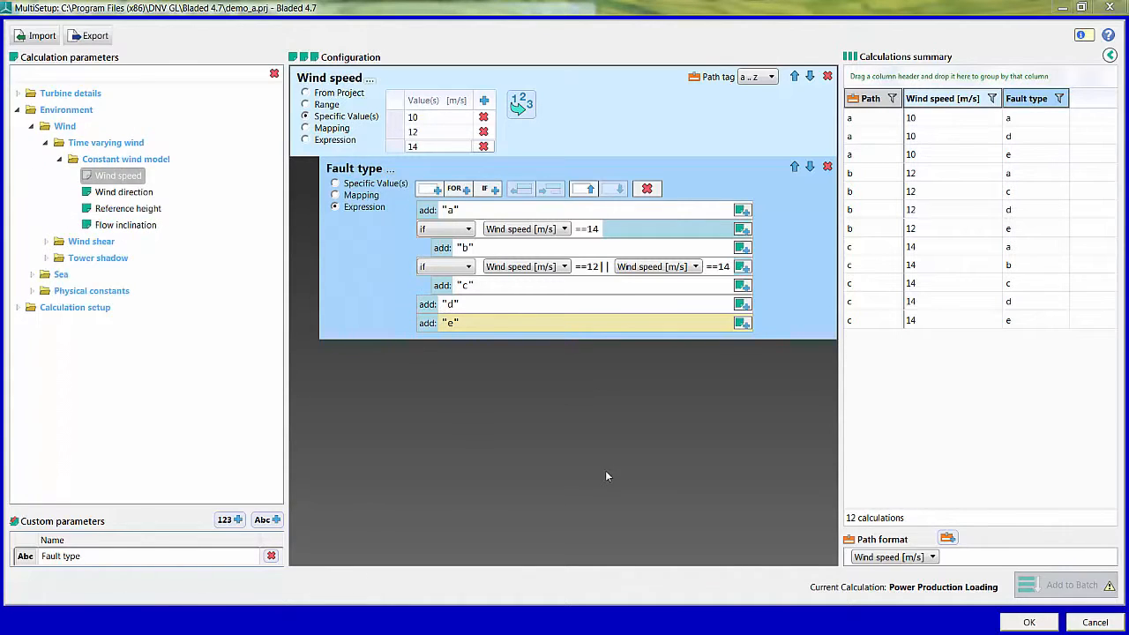
Search the parameters for "external" and add External controller fault as an expression with an if / else if / else block
left_click(136, 75)
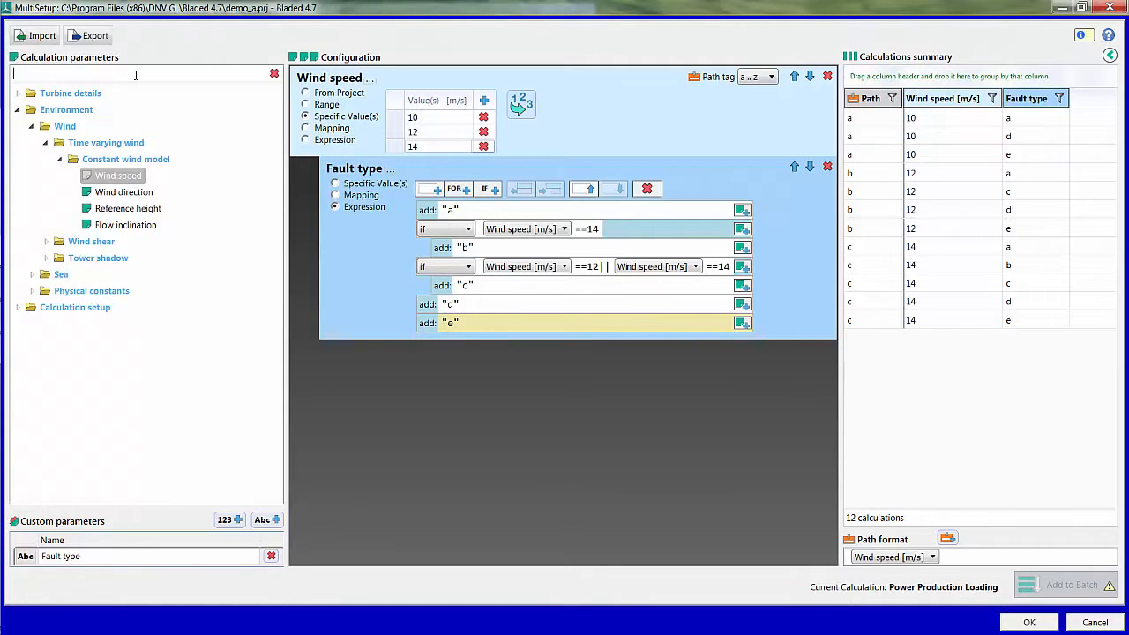
type("external")
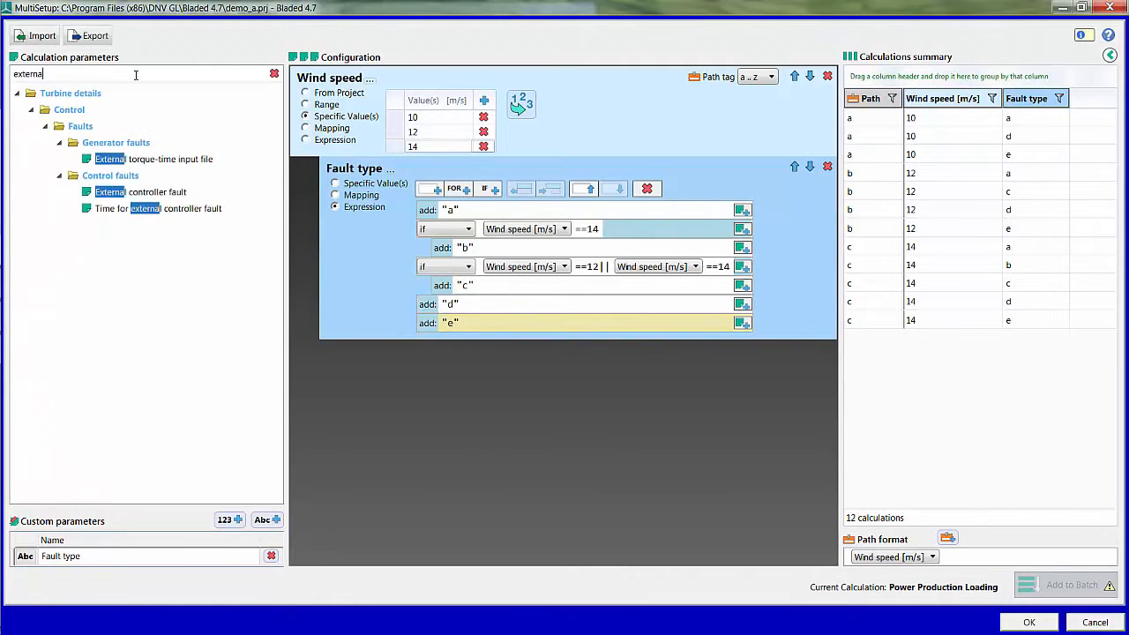
double_click(149, 192)
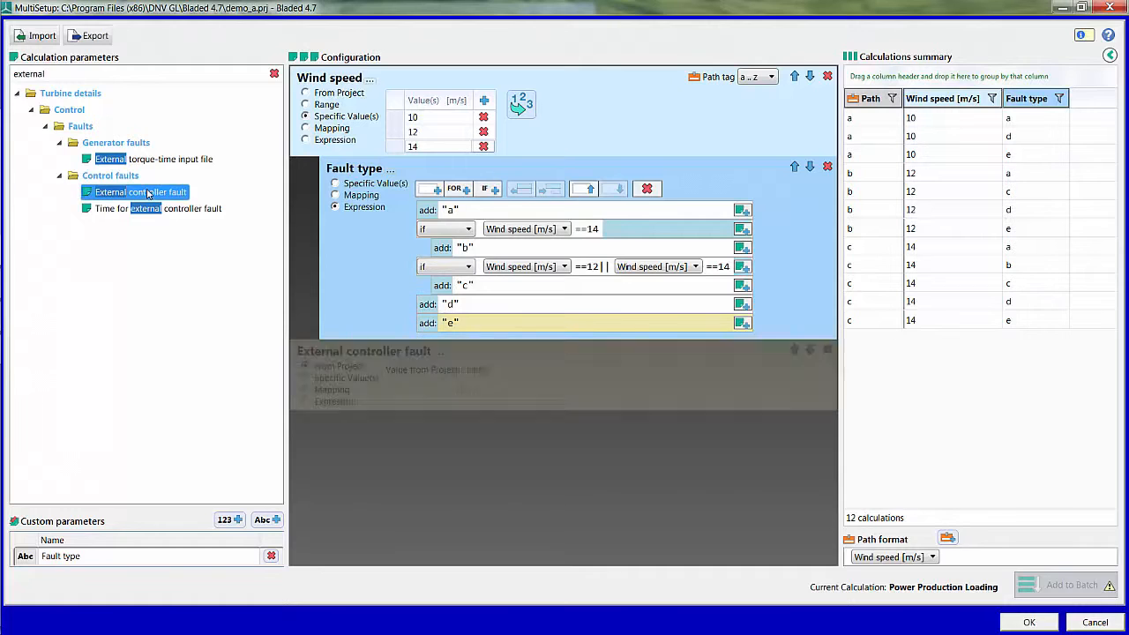
left_click(339, 402)
left_click(458, 372)
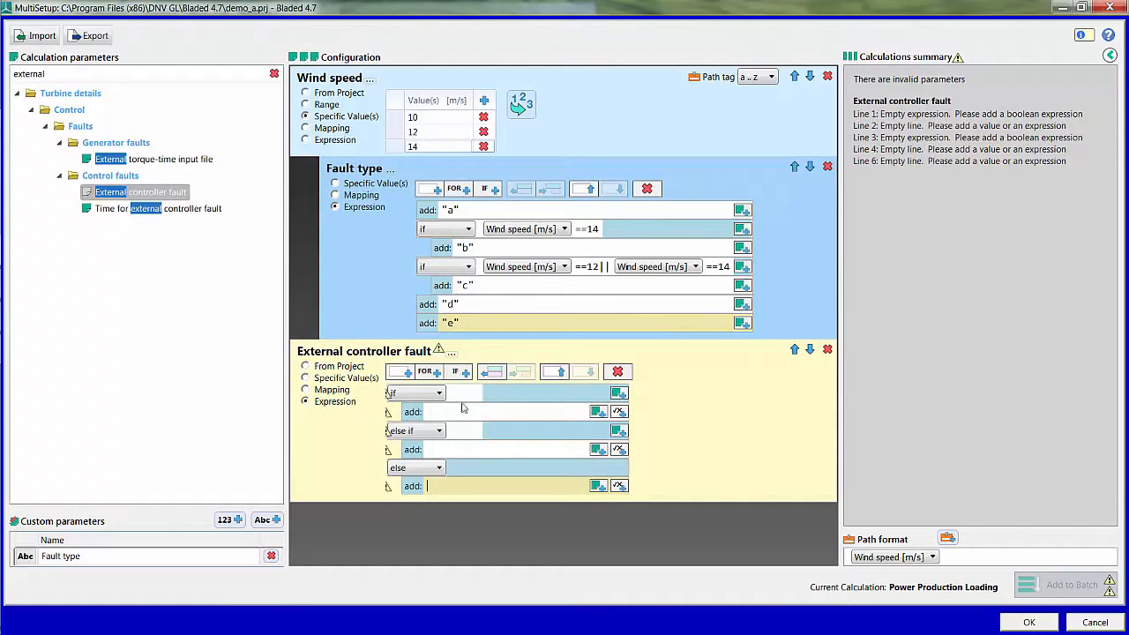
Set the if condition of External controller fault to Fault type=="a"
left_click(463, 394)
left_click(617, 393)
left_click(530, 394)
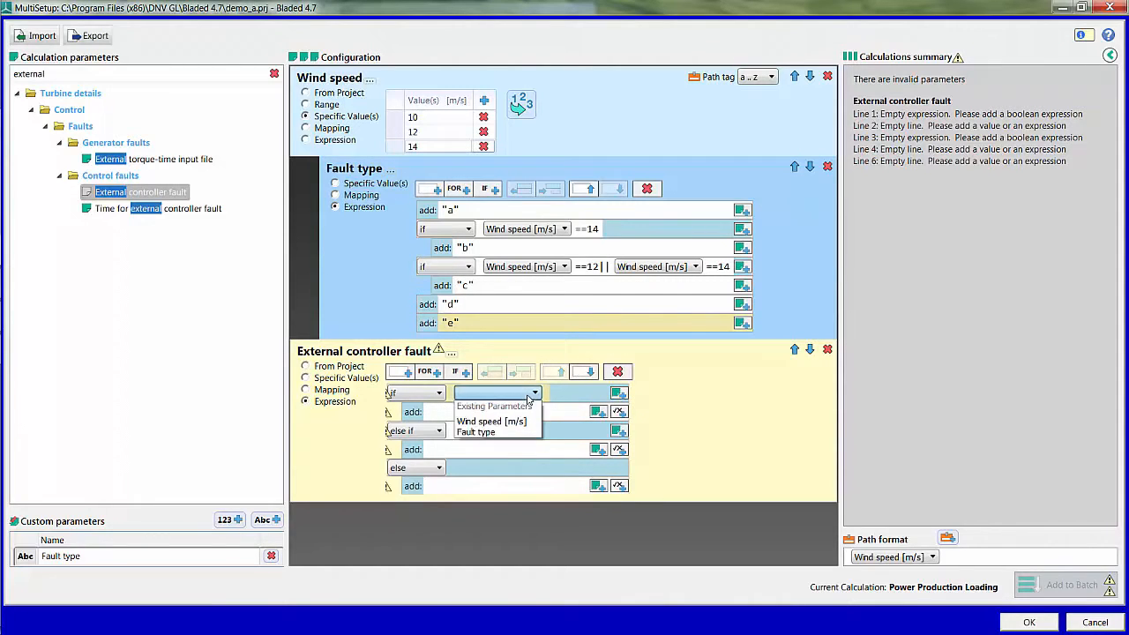
left_click(529, 427)
left_click(575, 392)
type("==\"a\"")
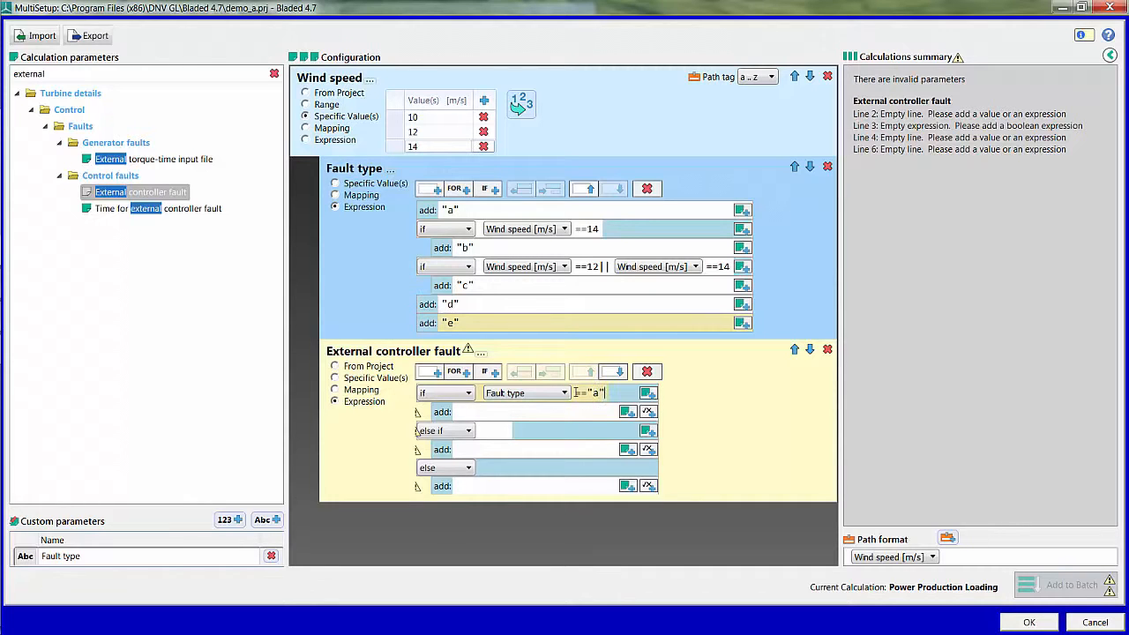
Make the if branch of External controller fault add the value True
left_click(551, 412)
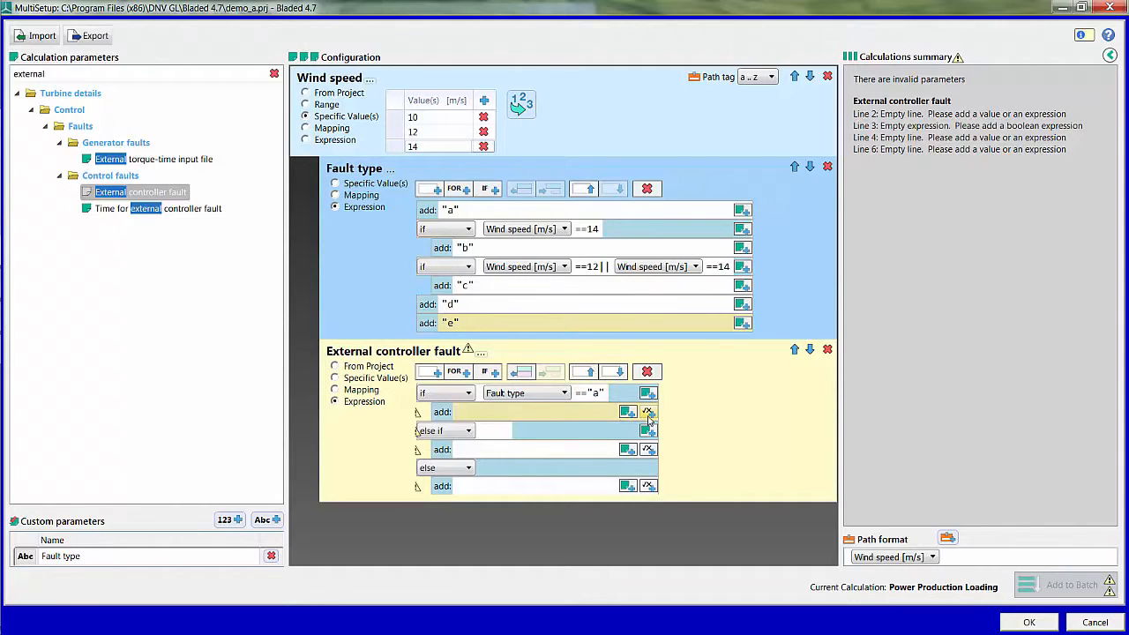
left_click(650, 414)
left_click(488, 412)
left_click(488, 429)
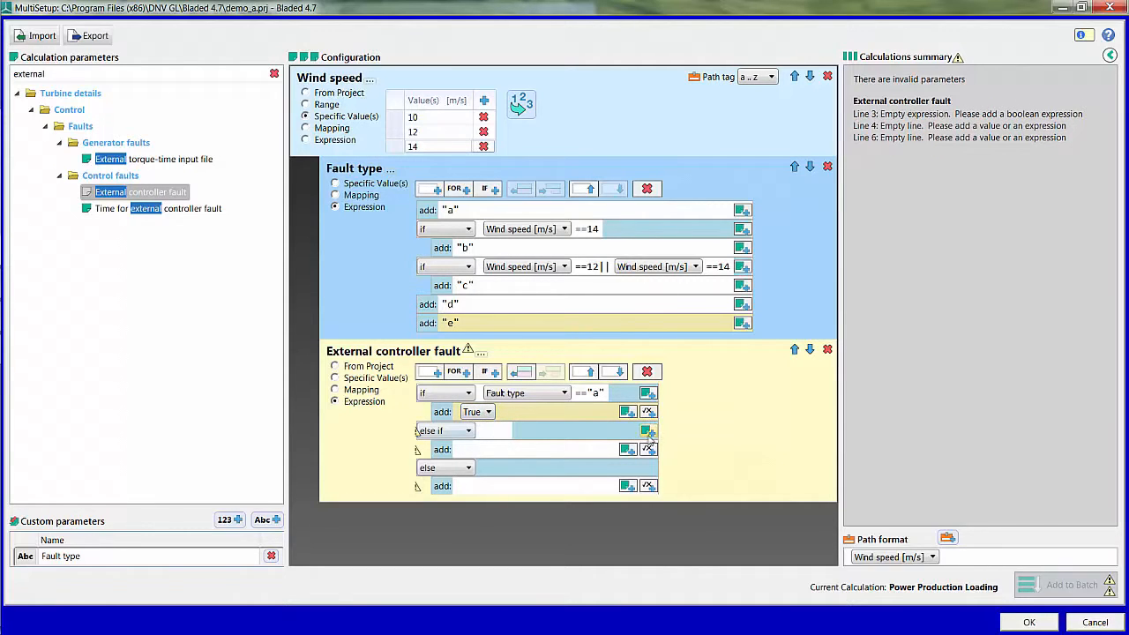
Delete the else if branch of External controller fault and make the else branch add False
left_click(550, 439)
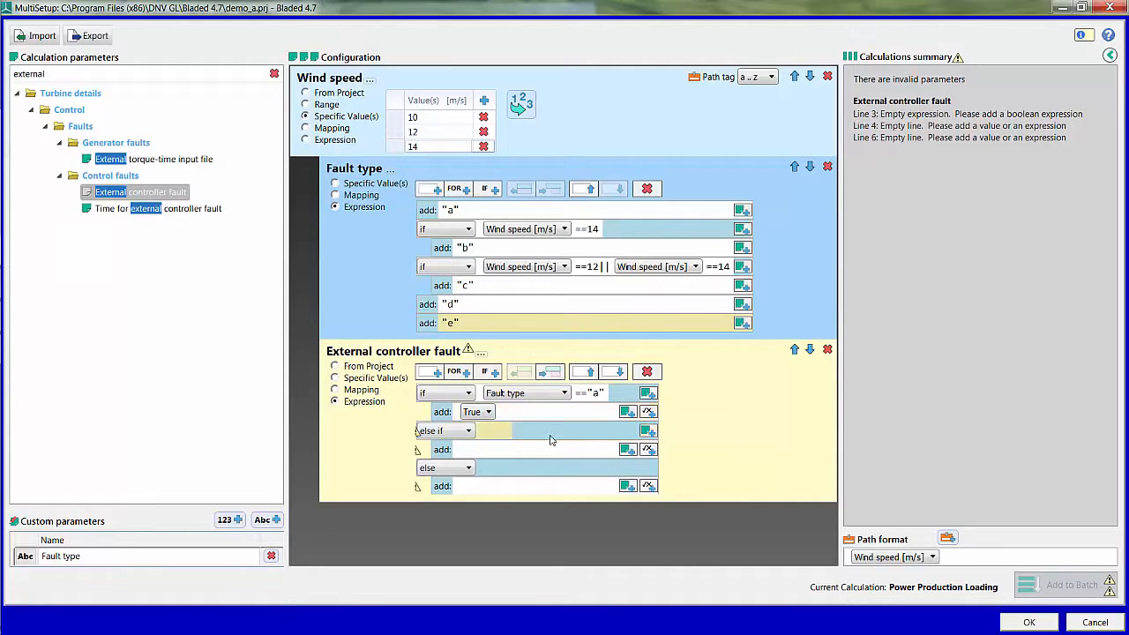
left_click(648, 373)
left_click(647, 372)
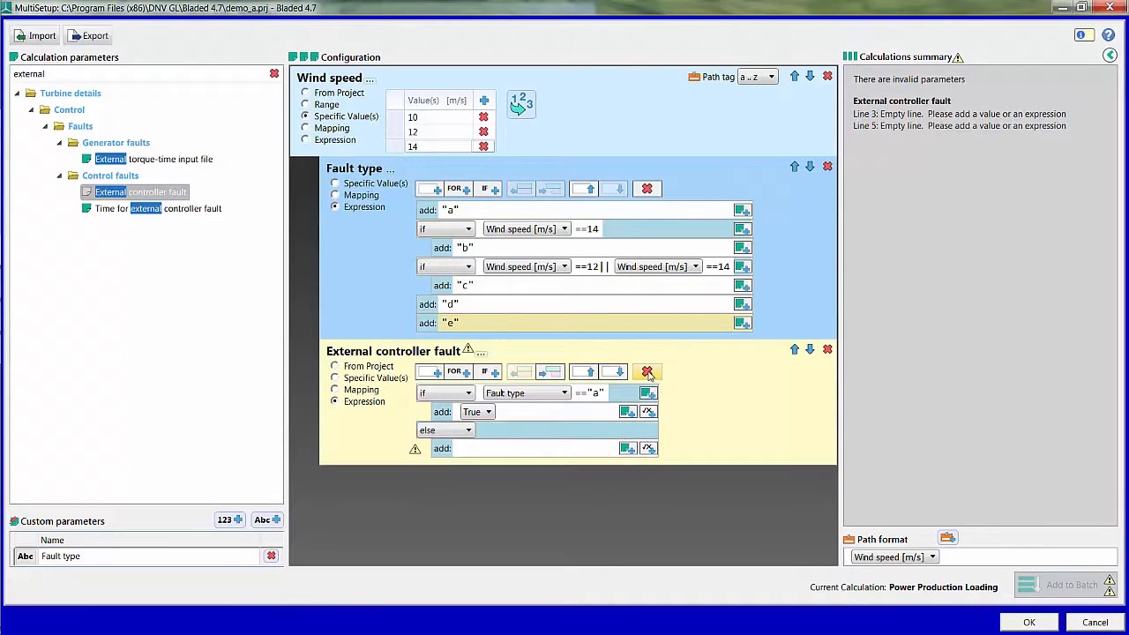
left_click(473, 447)
left_click(627, 448)
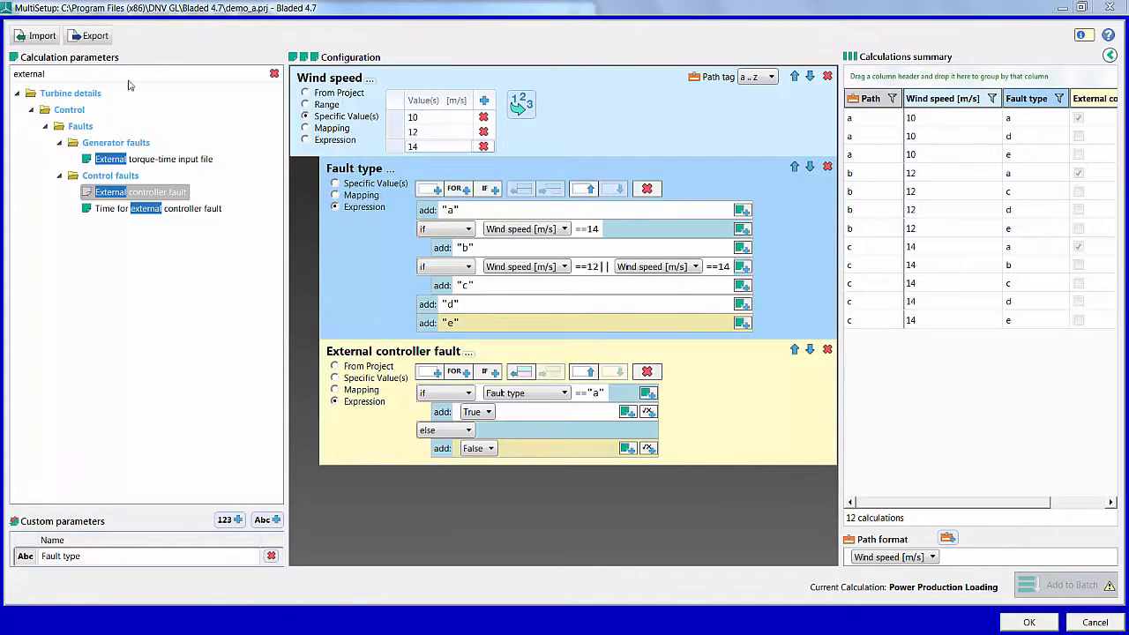
Search the parameters for "pitch fault type" and add Pitch fault type 1, 2 and 3 to the configuration
left_click_drag(74, 75, 3, 77)
type("pitch fault type")
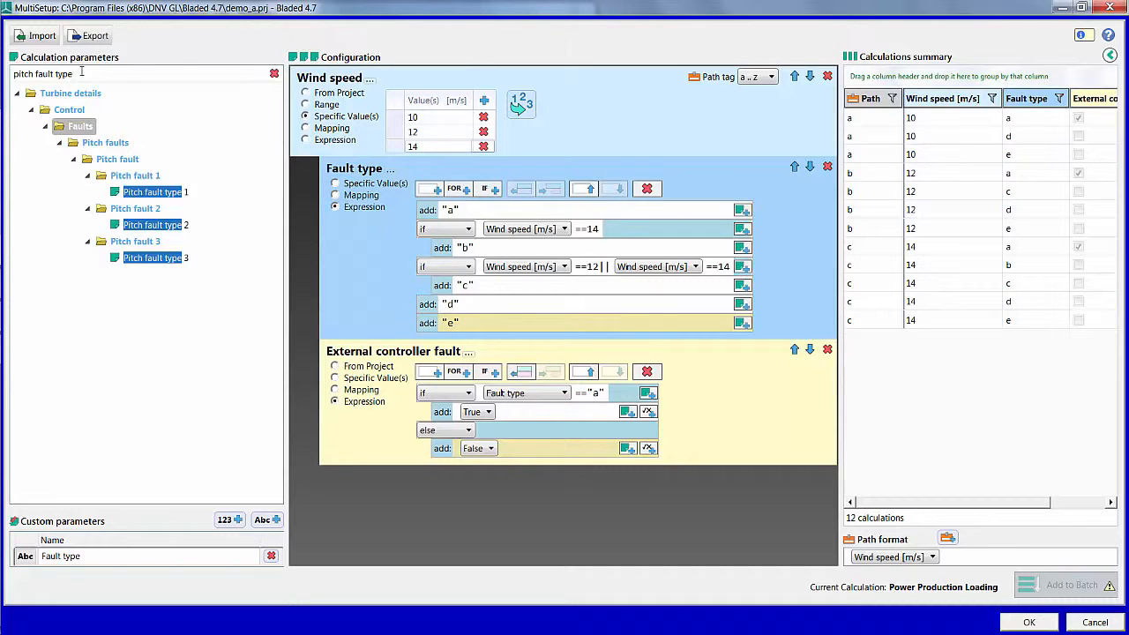
left_click(151, 191)
left_click(163, 226)
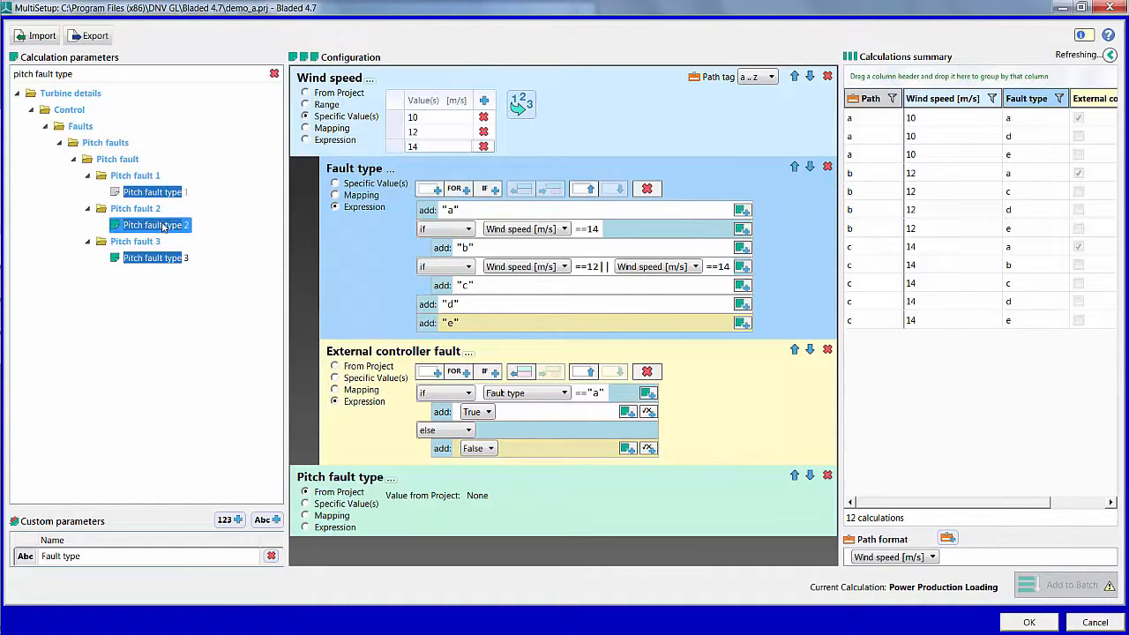
left_click(160, 258)
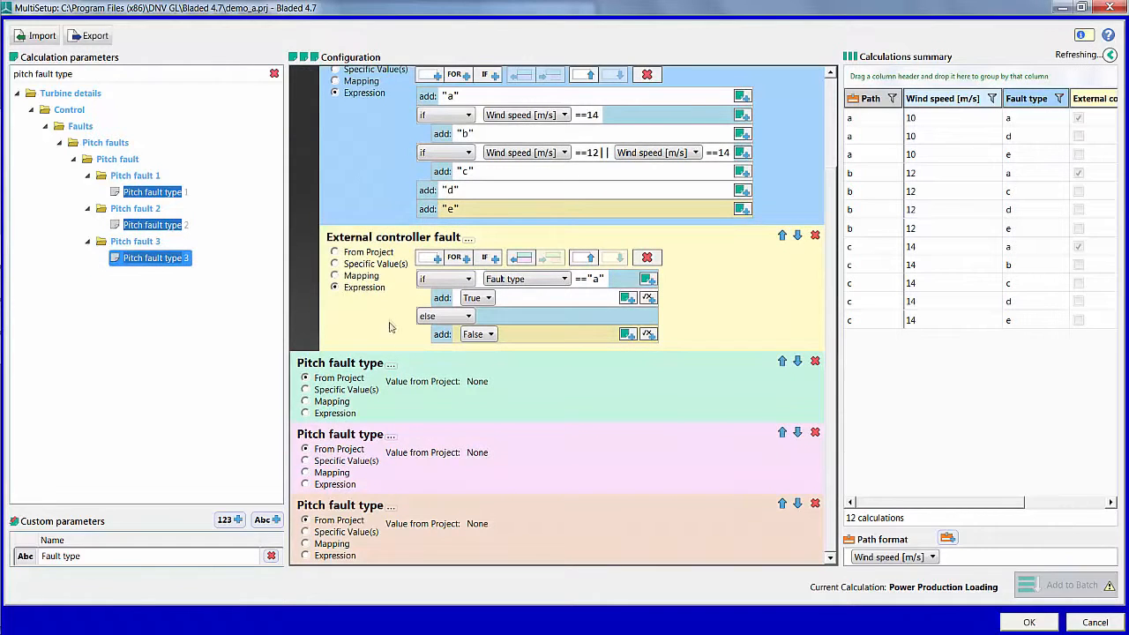
Define the first Pitch fault type by an expression with an if block whose condition is Fault type=="b"
left_click(335, 414)
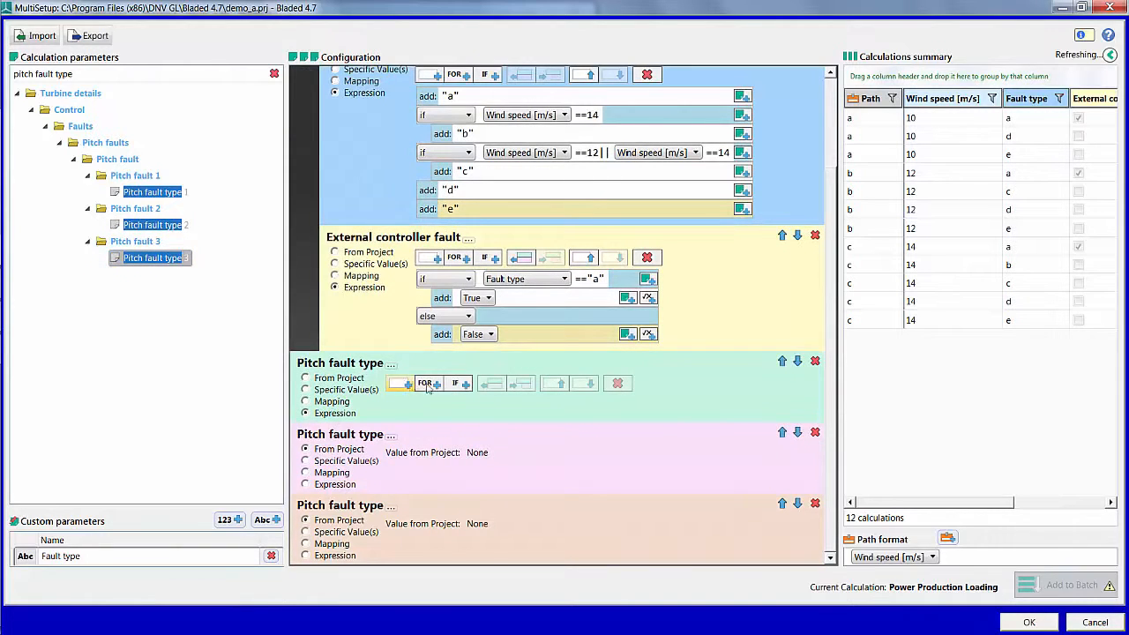
left_click(459, 384)
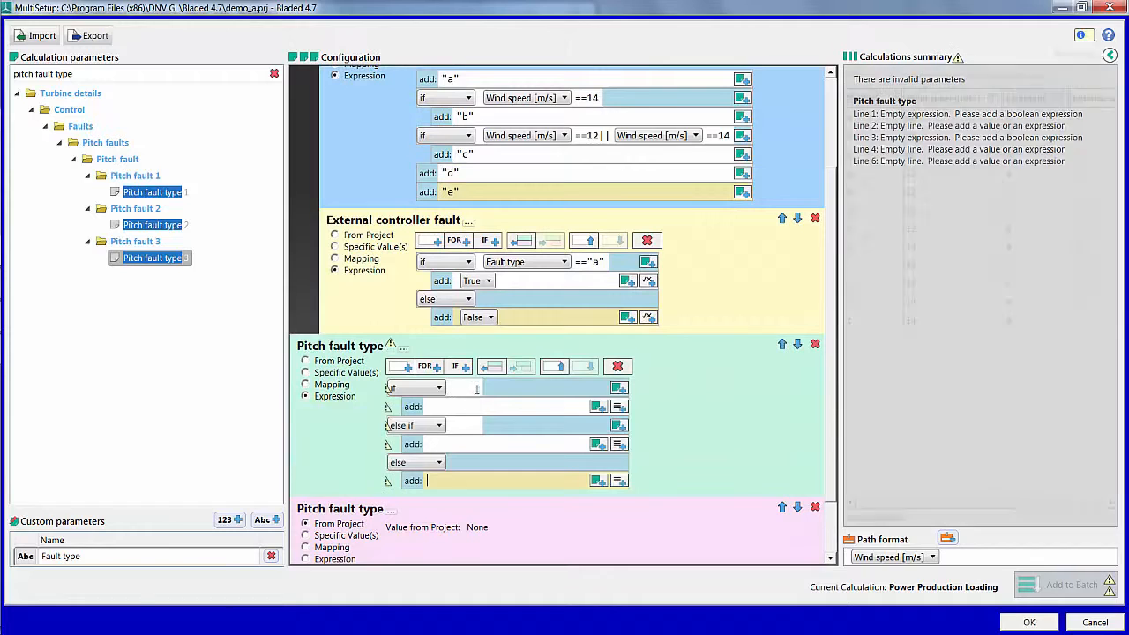
left_click(477, 389)
left_click(619, 389)
left_click(521, 388)
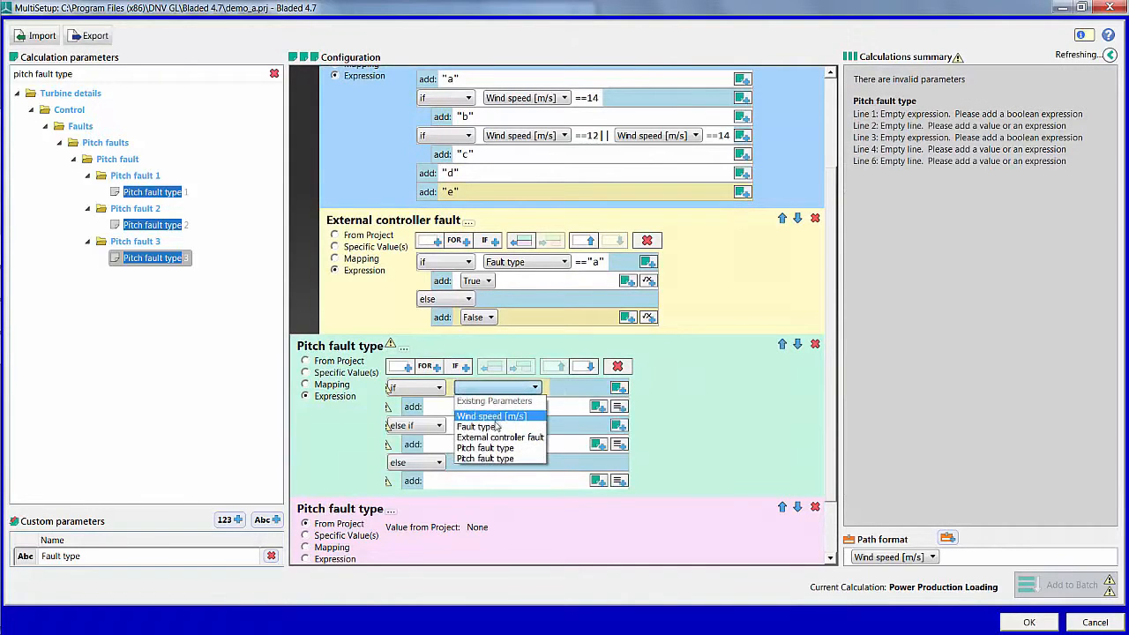
left_click(496, 427)
type("==\"b\"")
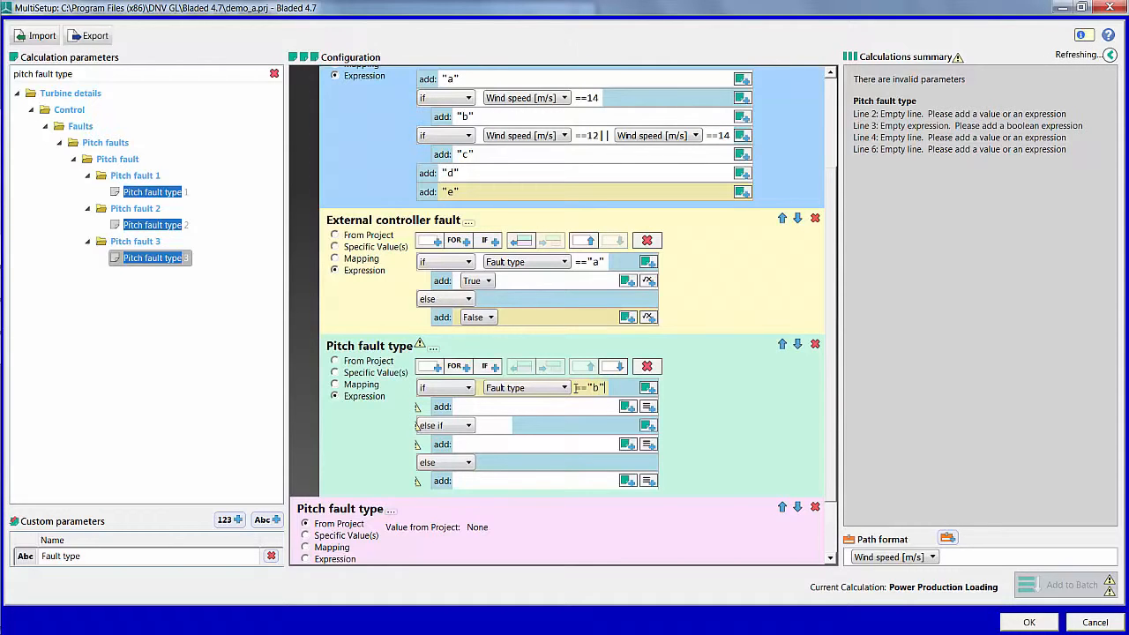
Make the if branch of the first Pitch fault type add the value Constant rate
left_click(558, 405)
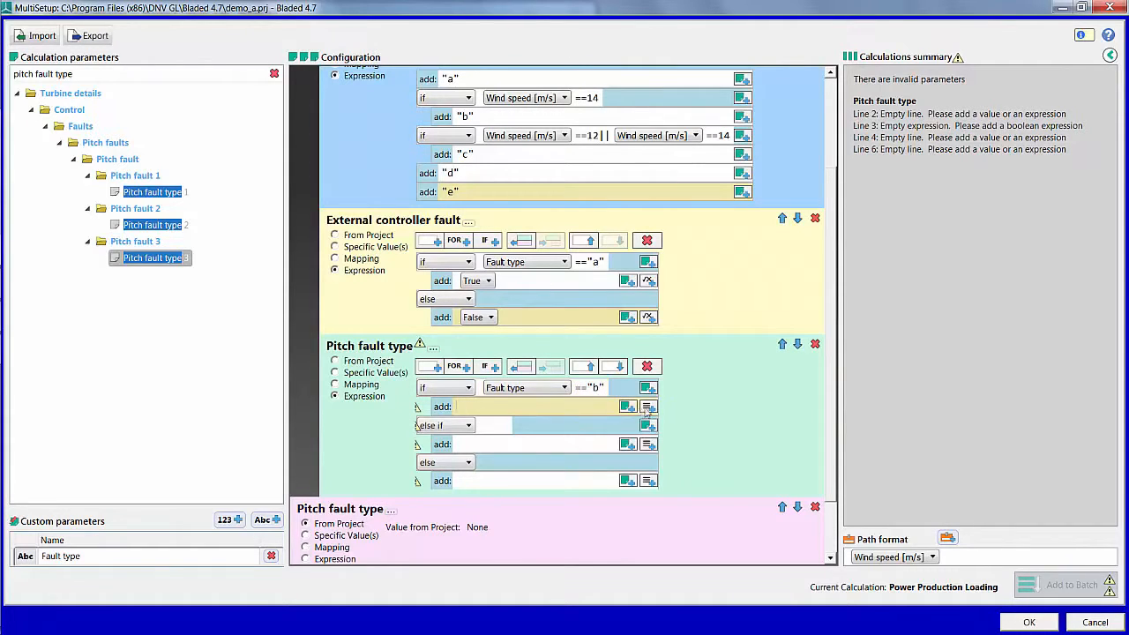
left_click(490, 407)
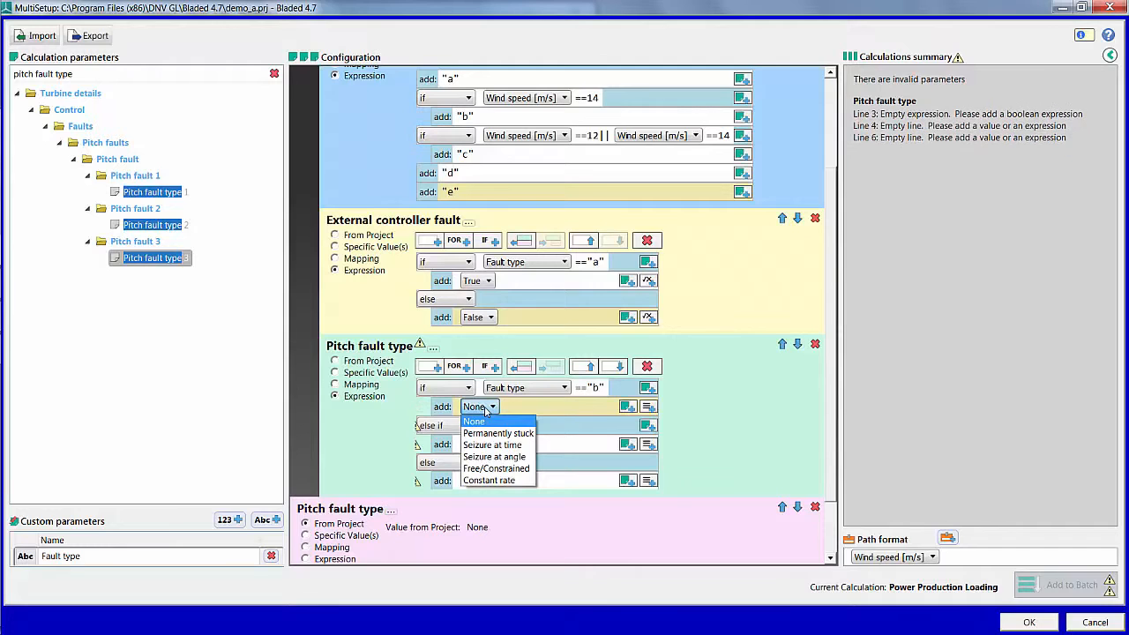
left_click(489, 479)
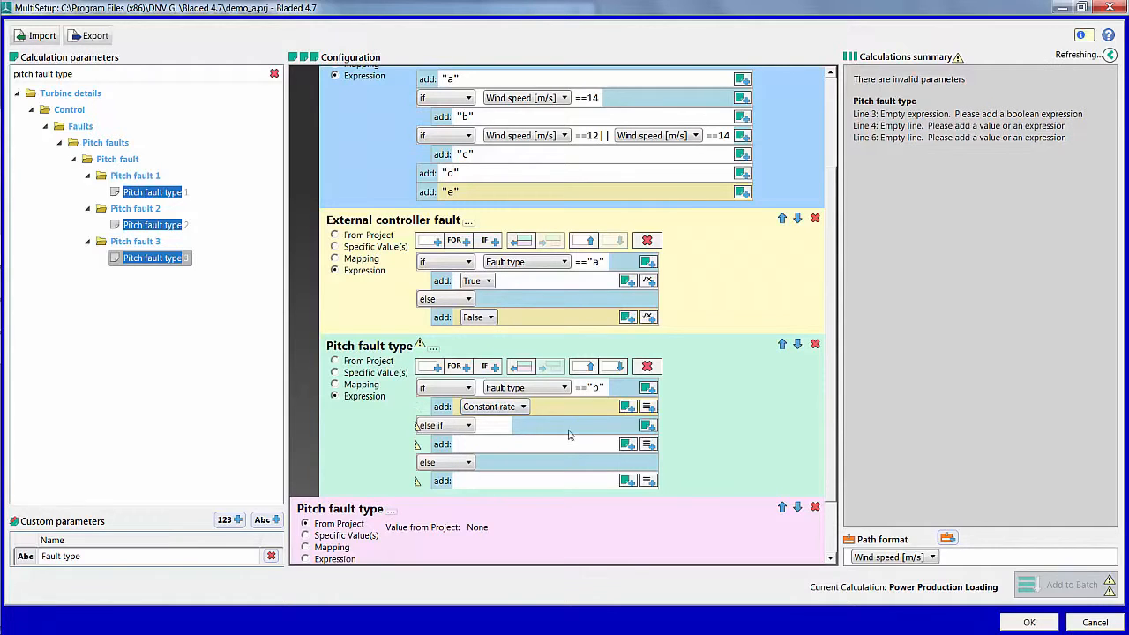
Delete the else if branch of the first Pitch fault type and make its else branch add None
left_click(647, 366)
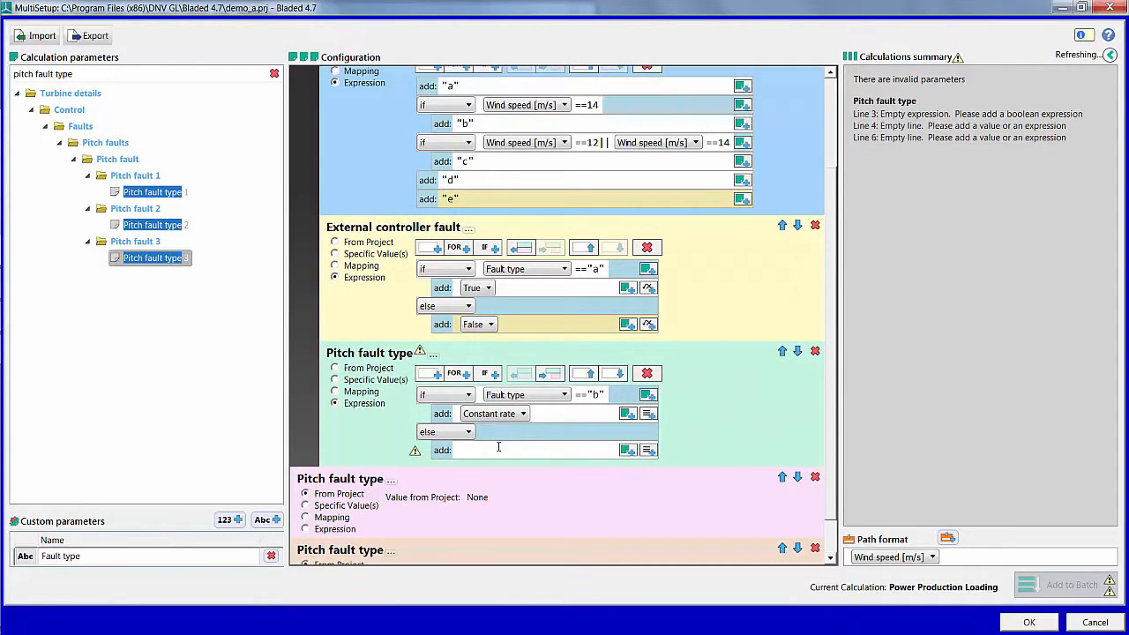
left_click(581, 451)
left_click(649, 449)
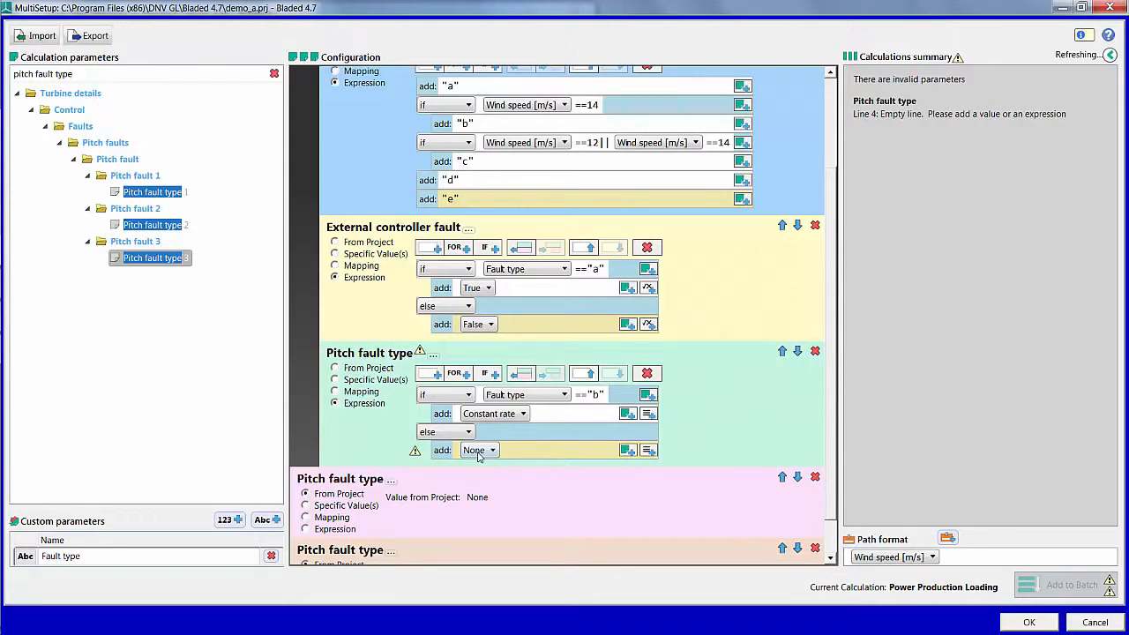
scroll(467, 490, "down", 1)
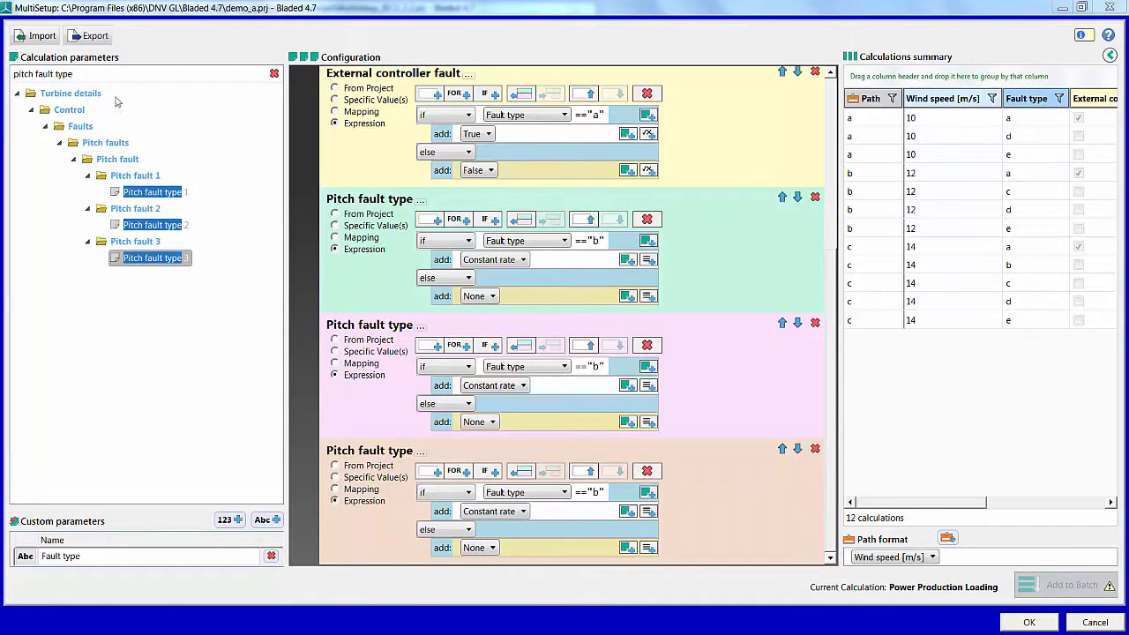
Search the parameters for "pitch rate" and add Maximum pitch rate to the configuration
left_click_drag(87, 75, 16, 81)
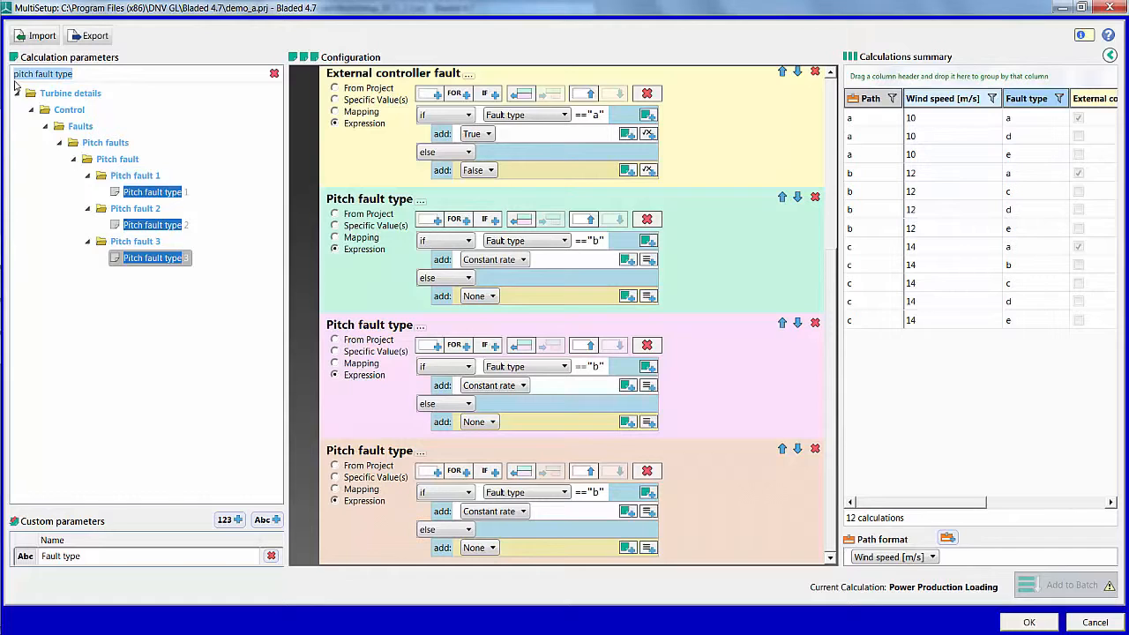
type("pitch rate")
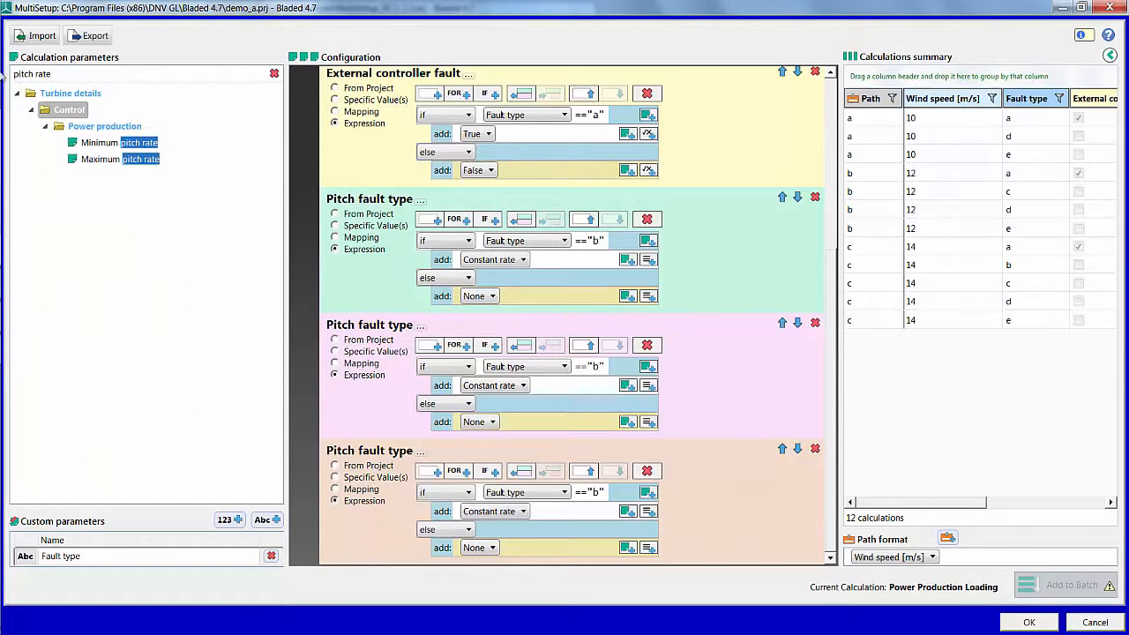
left_click(102, 161)
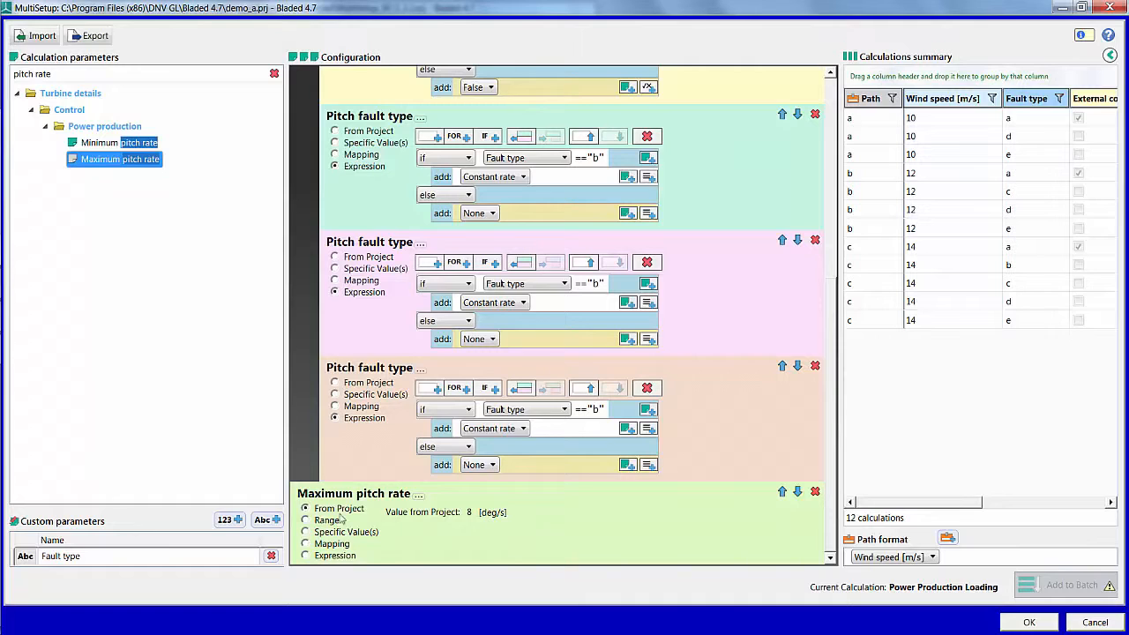
Create a numerical custom parameter named "Pitch rate proportion" and add it to the configuration
left_click(235, 521)
left_click(28, 555)
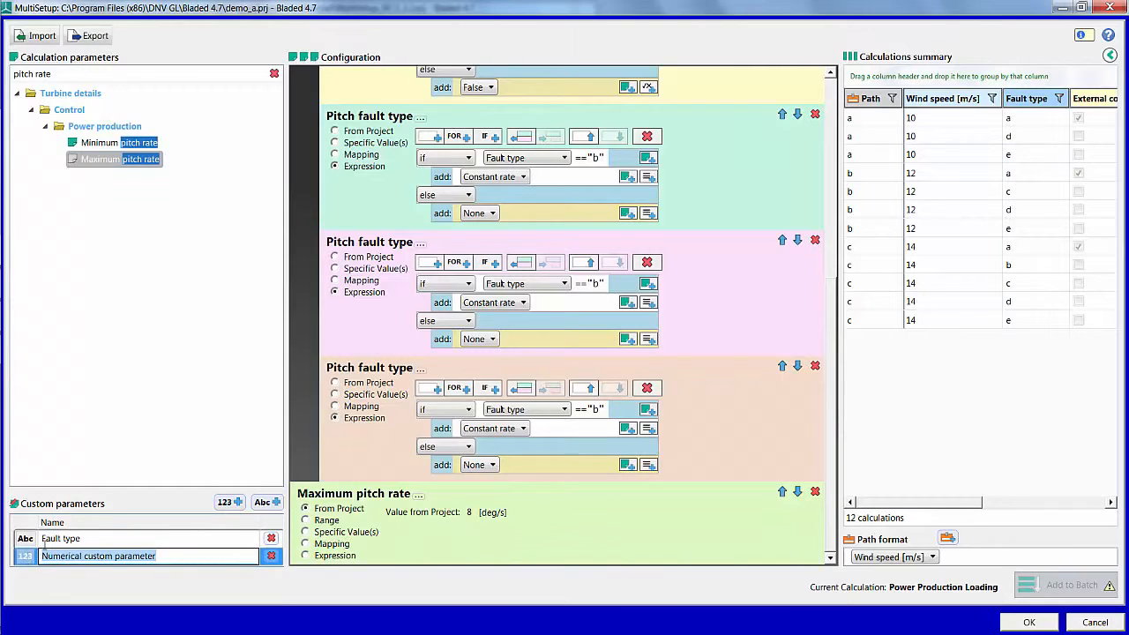
type("Pitch rate proportion")
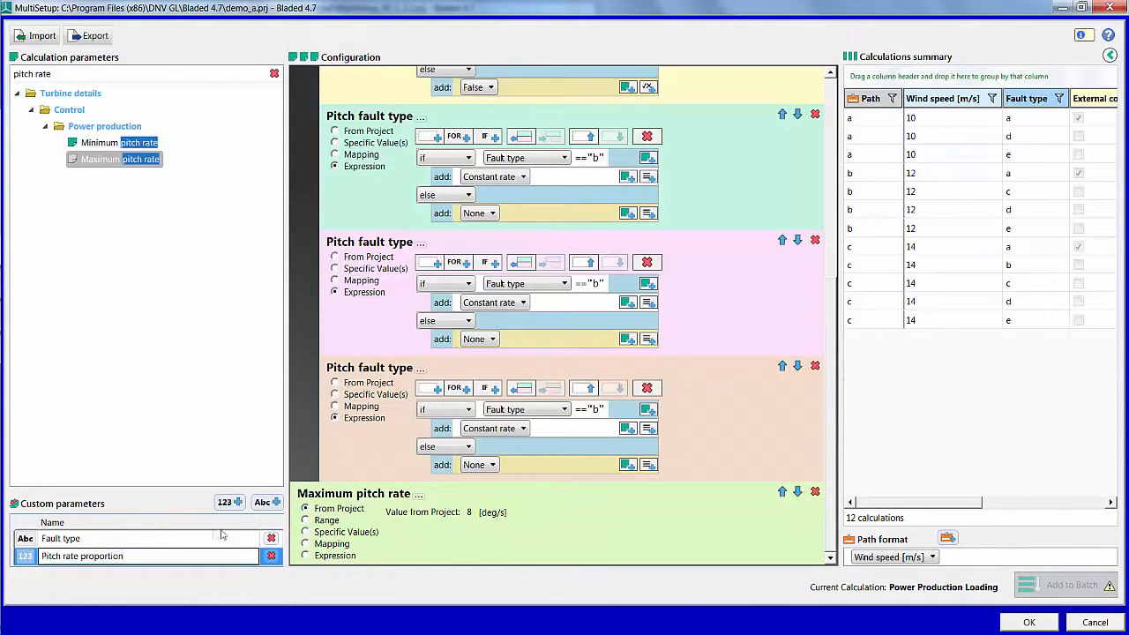
left_click(28, 561)
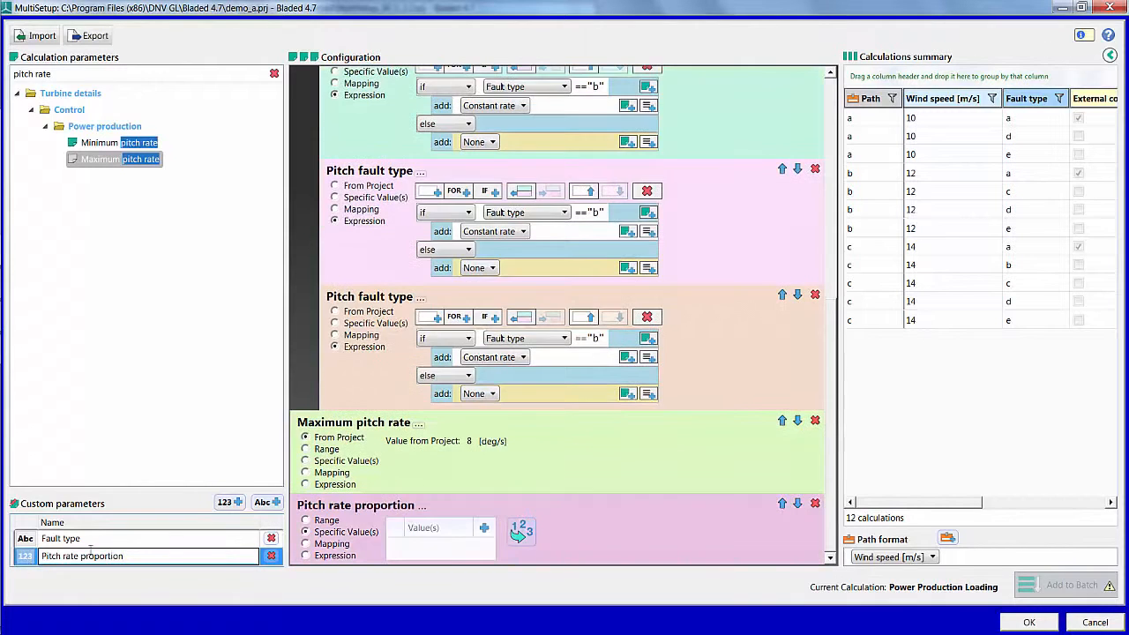
Define Pitch rate proportion by an expression with an if/else block whose if condition is Fault type=="b"
left_click(337, 557)
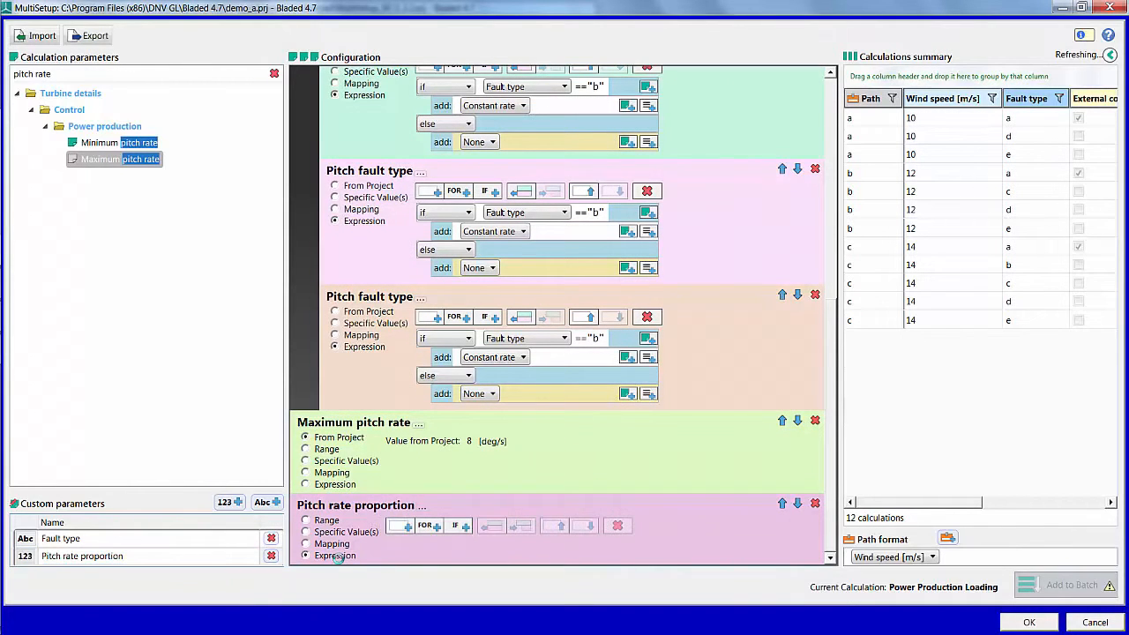
left_click(464, 526)
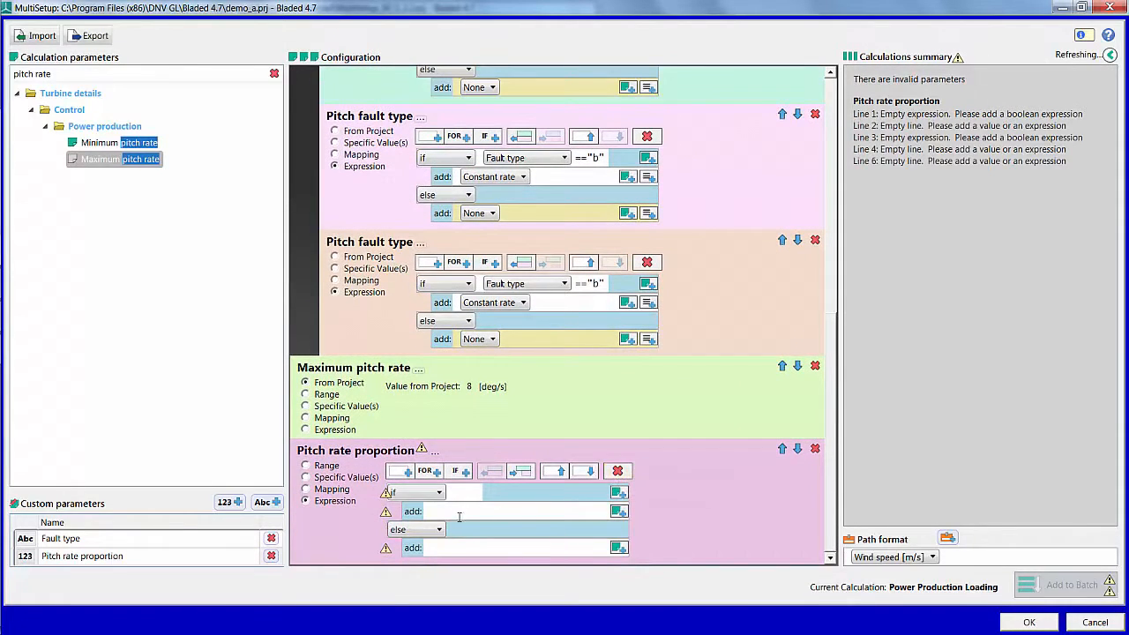
left_click(461, 496)
left_click(621, 493)
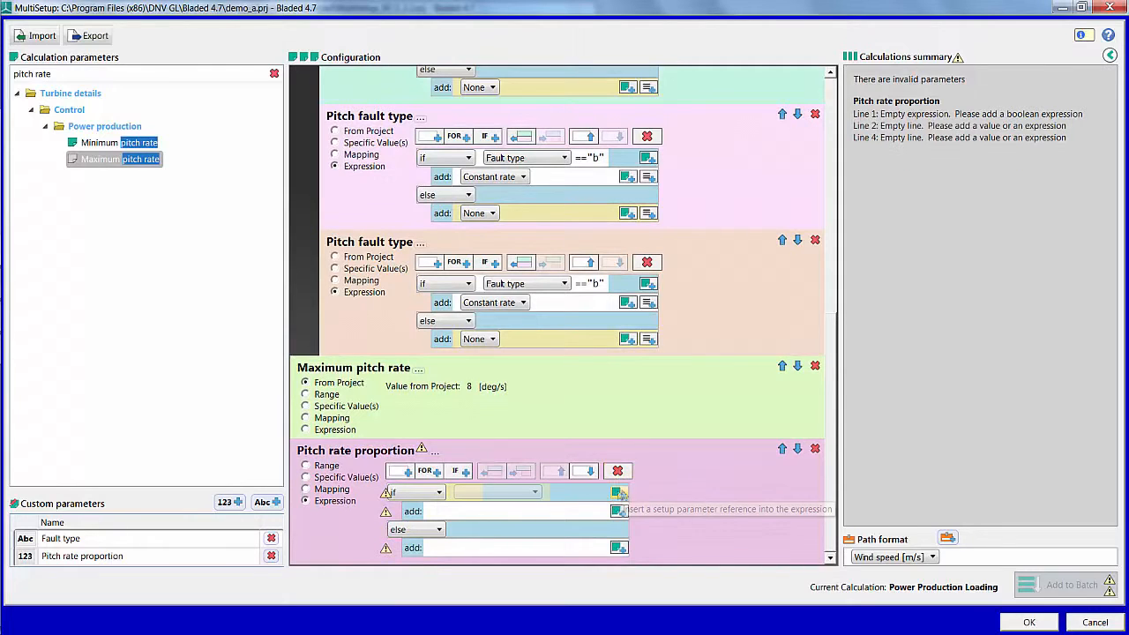
left_click(498, 492)
left_click(498, 533)
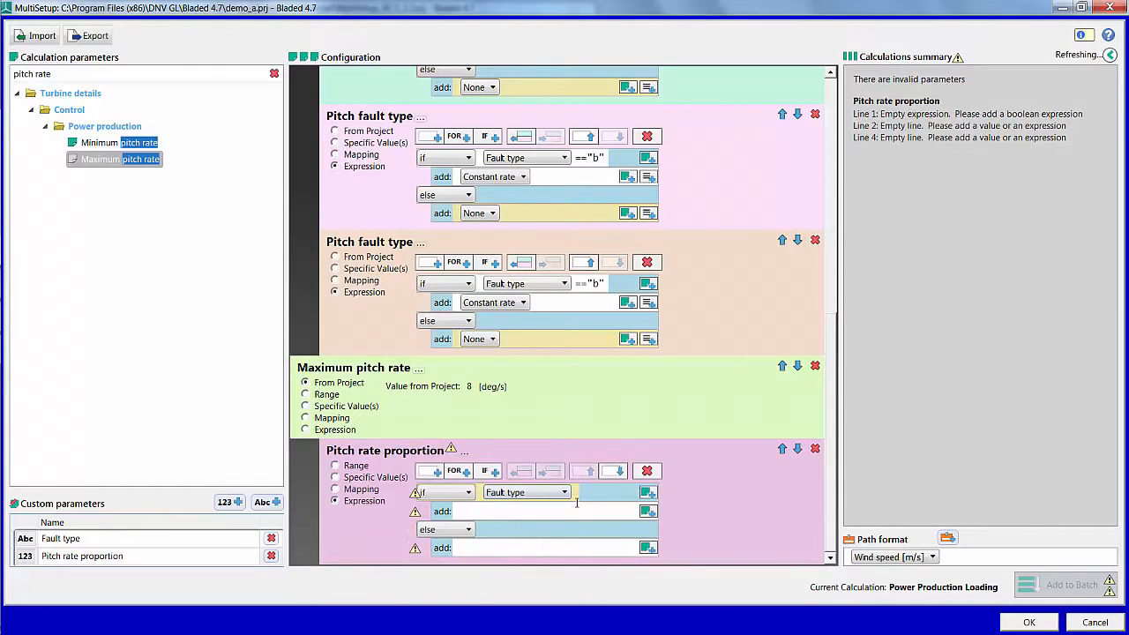
left_click(577, 495)
type("==\"b\"")
Make the if branch of Pitch rate proportion add the four values 25, 50, 75 and 100 on separate lines
left_click(577, 510)
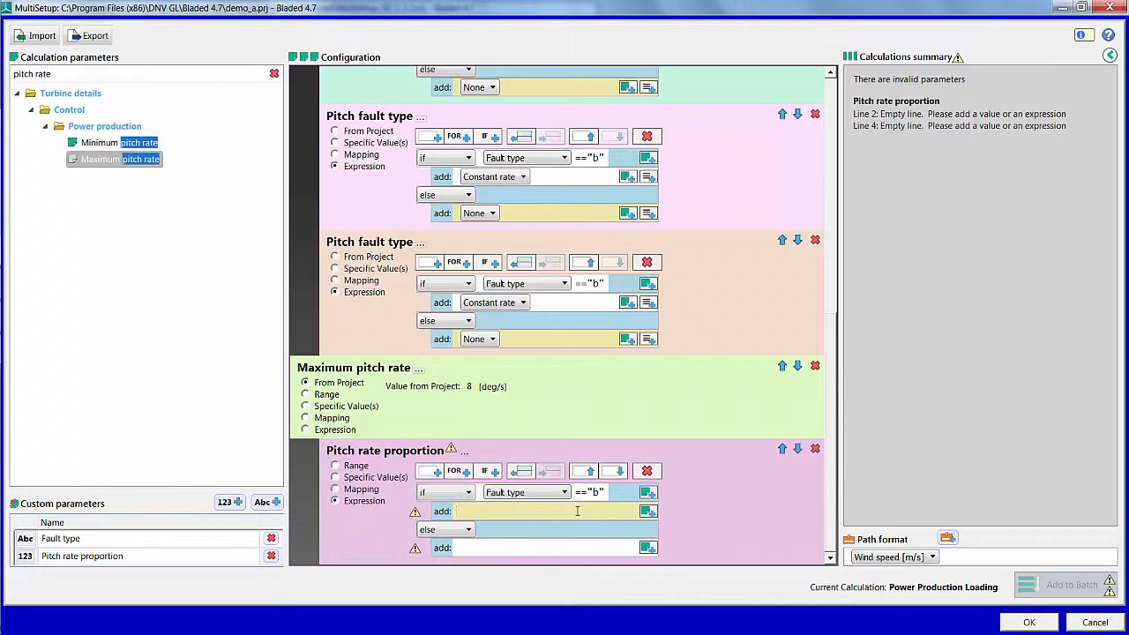
left_click(428, 472)
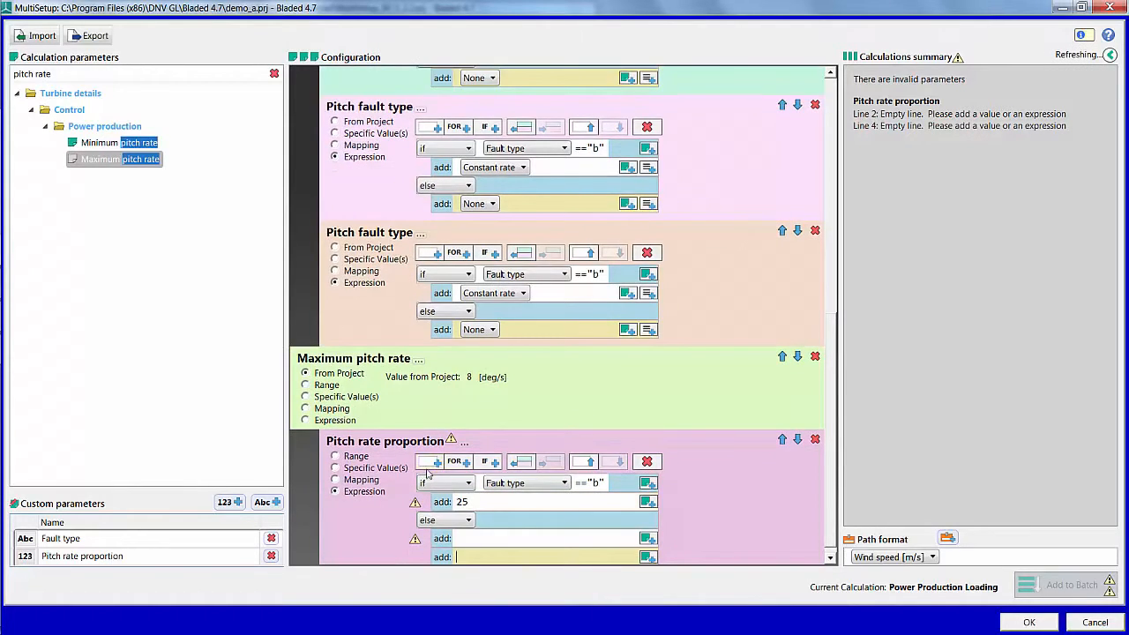
left_click(428, 465)
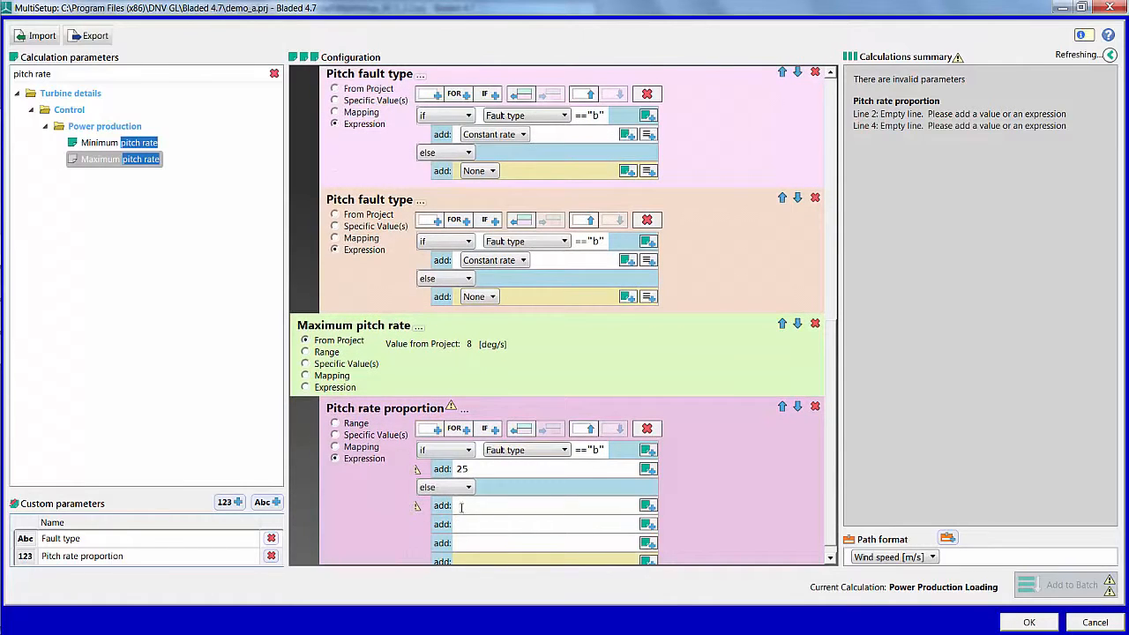
left_click(588, 429)
type("50")
left_click(484, 525)
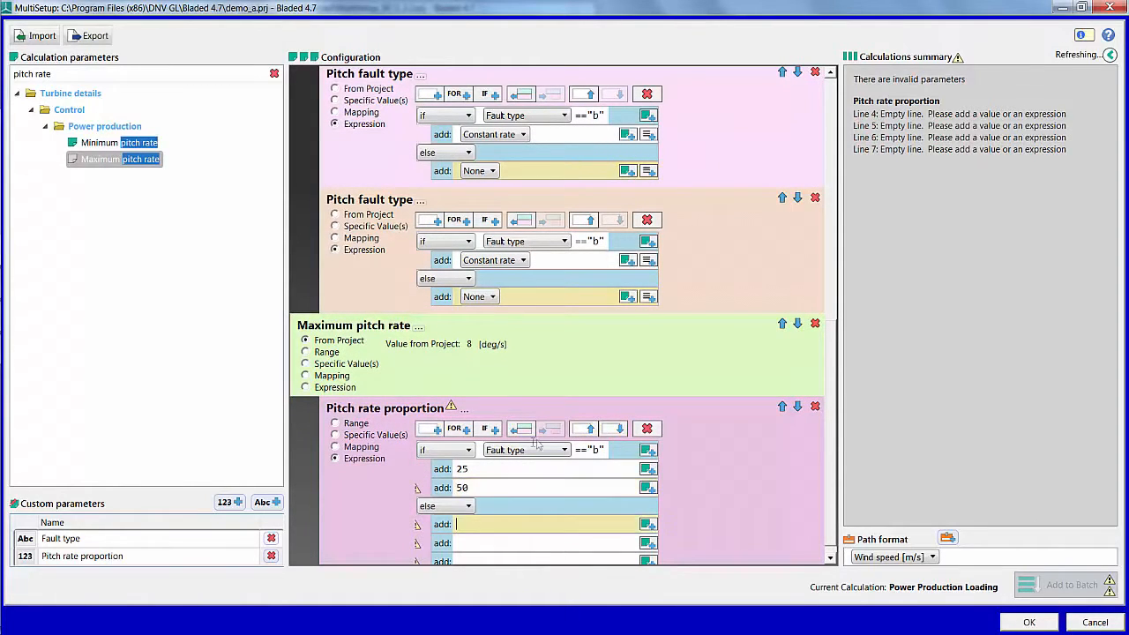
left_click(588, 429)
type("75")
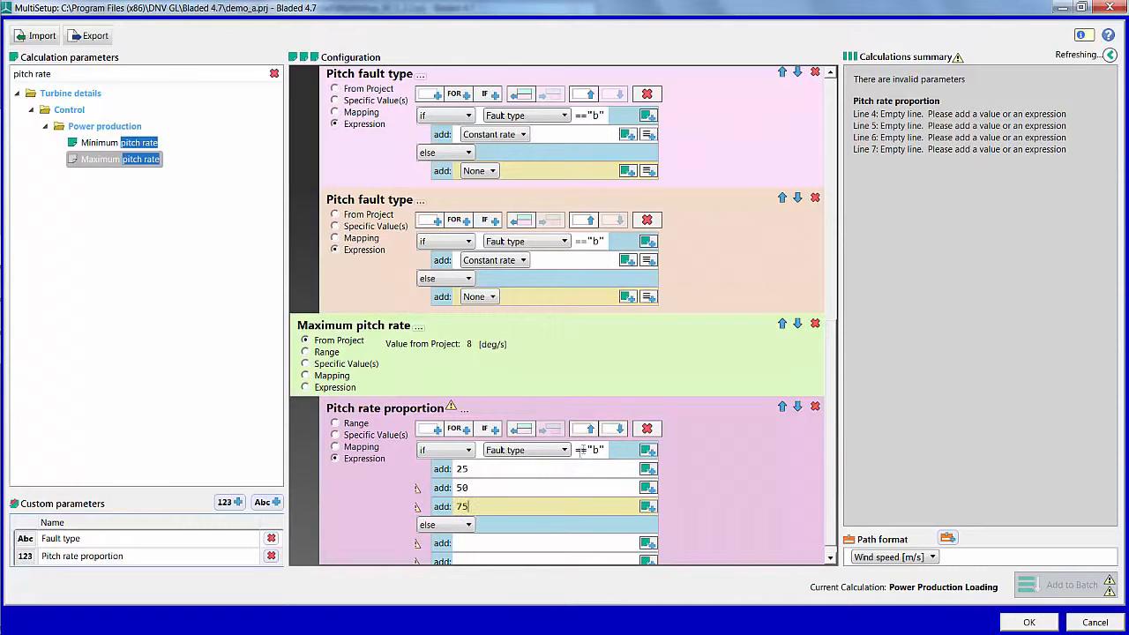
left_click(526, 546)
left_click(589, 429)
type("100")
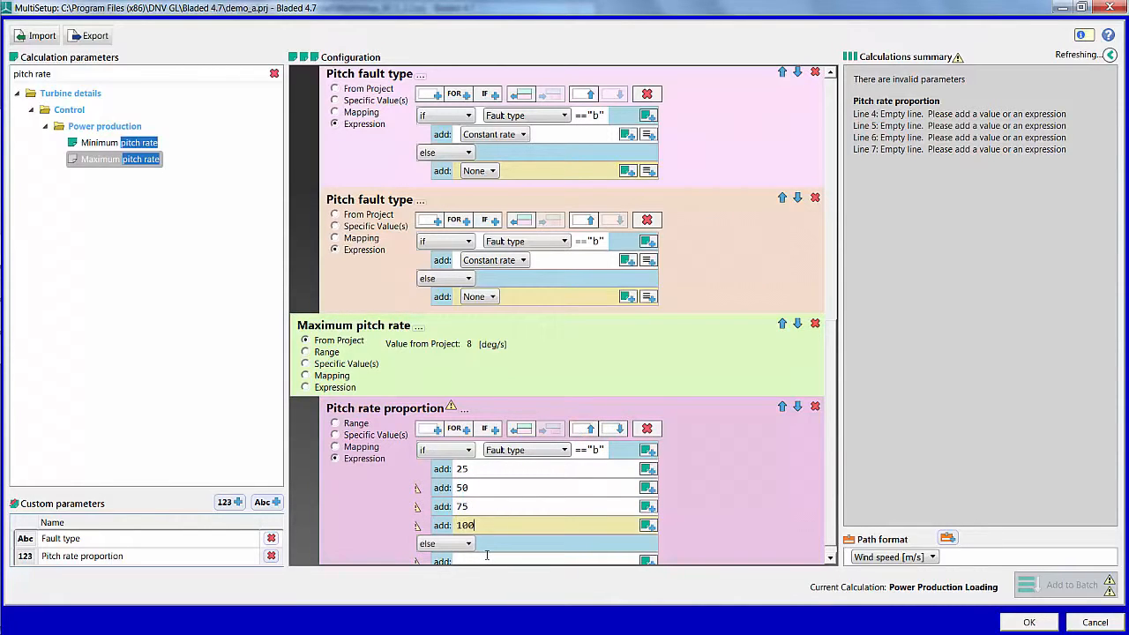
Make the else branch of Pitch rate proportion add the value 0
left_click(490, 557)
type("0")
scroll(696, 483, "down", 1)
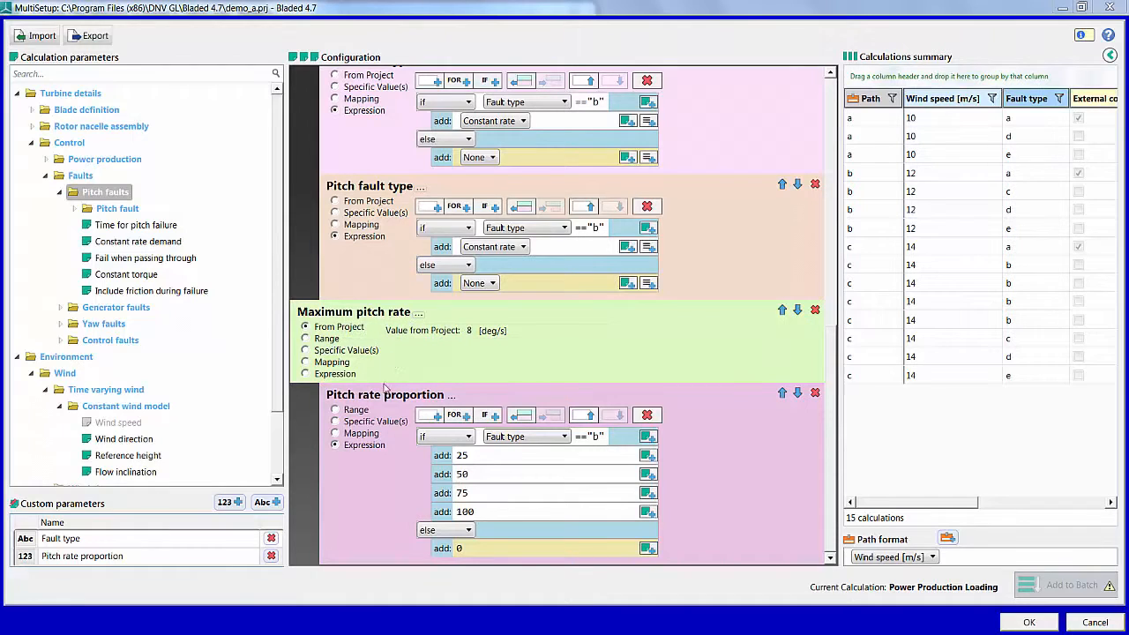
Add the pitch fault parameter Constant rate demand to the configuration and define it by an expression with one add line
left_click(162, 246)
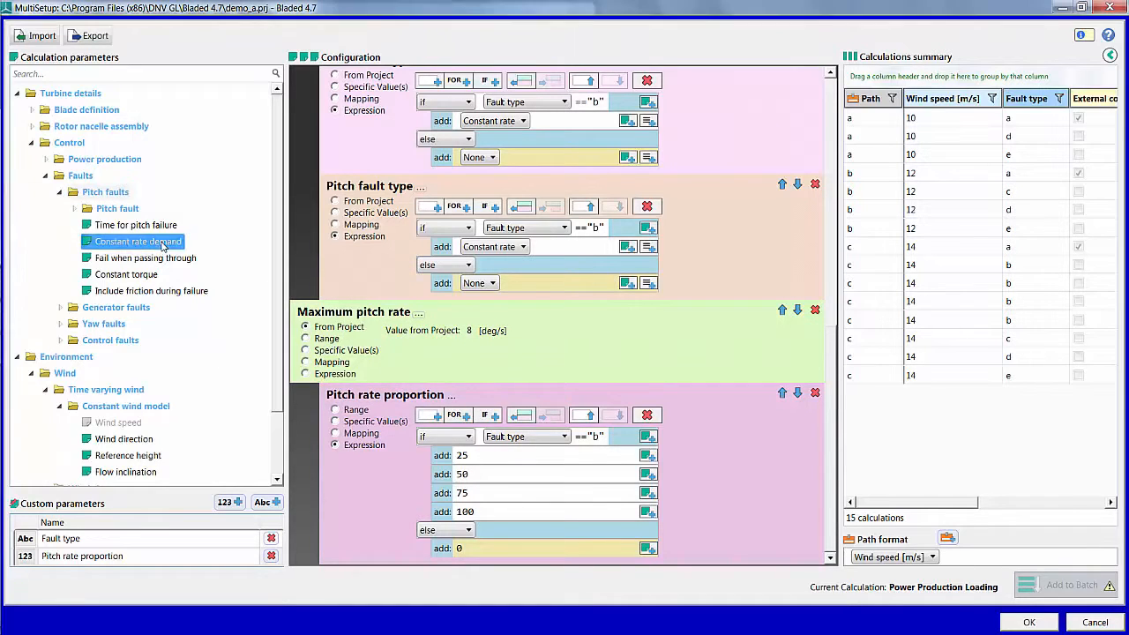
left_click(334, 557)
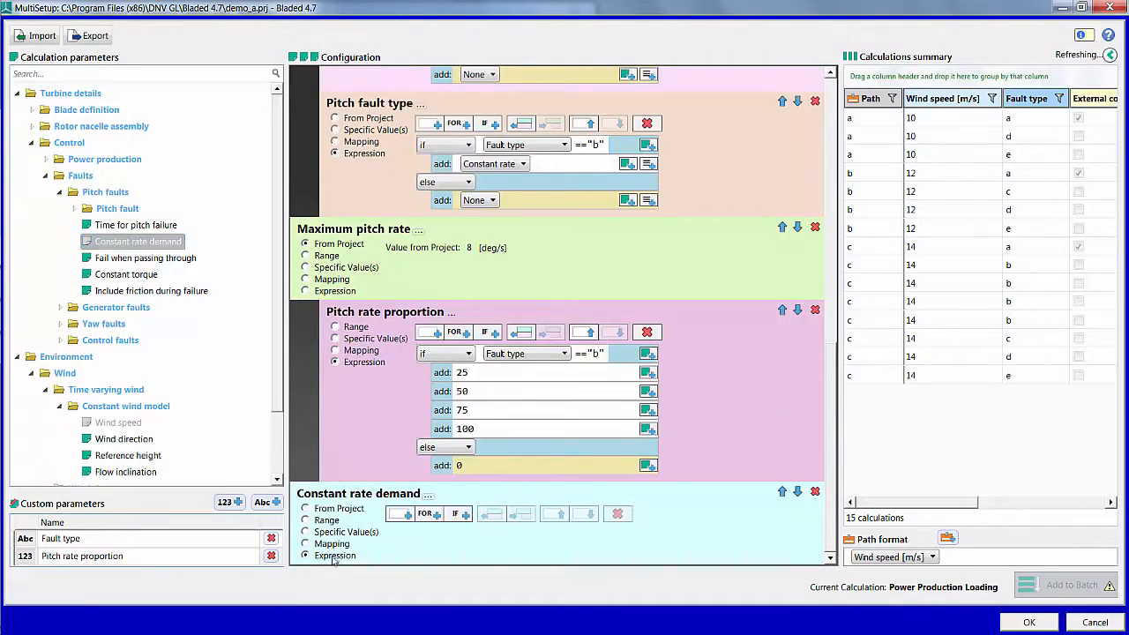
left_click(401, 514)
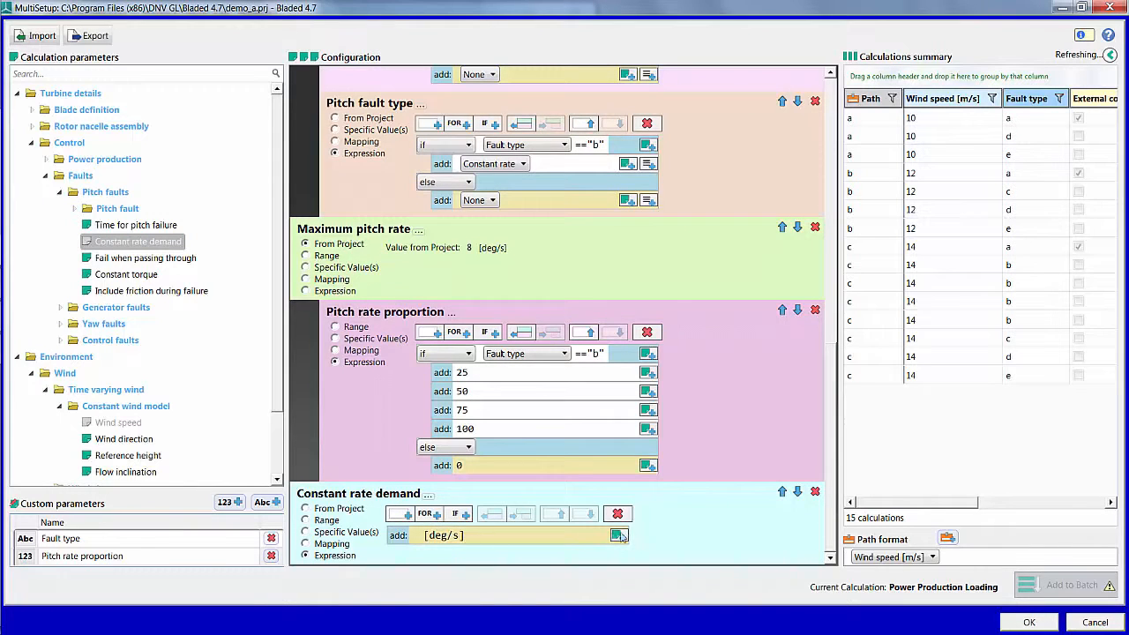
Set the added value of Constant rate demand to Pitch rate proportion/100*Maximum pitch rate
left_click(620, 537)
left_click(482, 538)
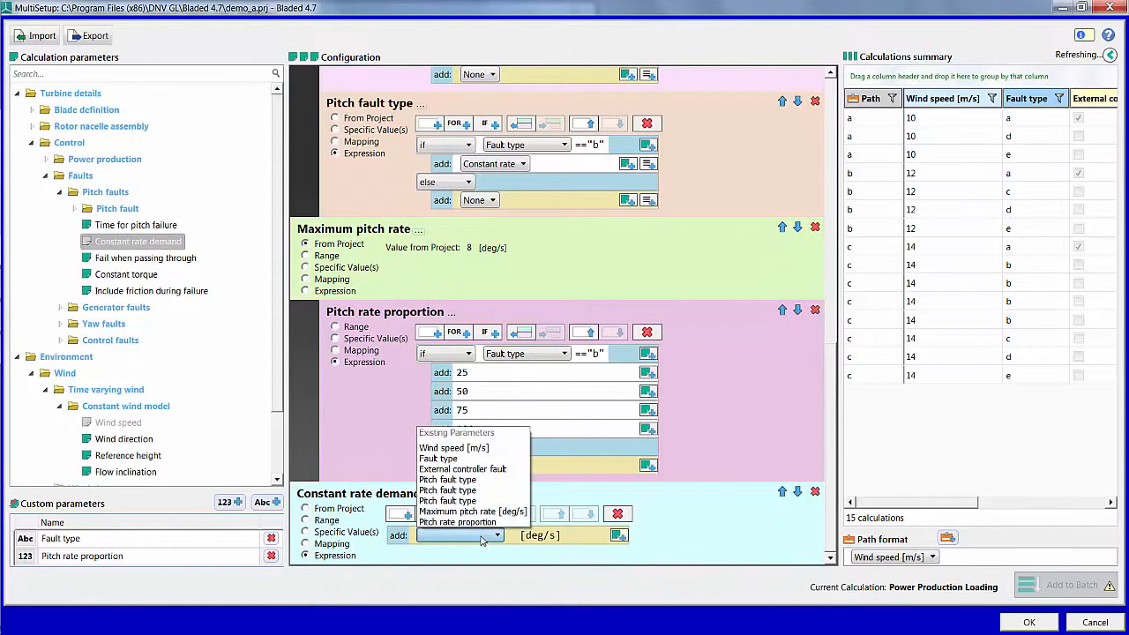
left_click(483, 522)
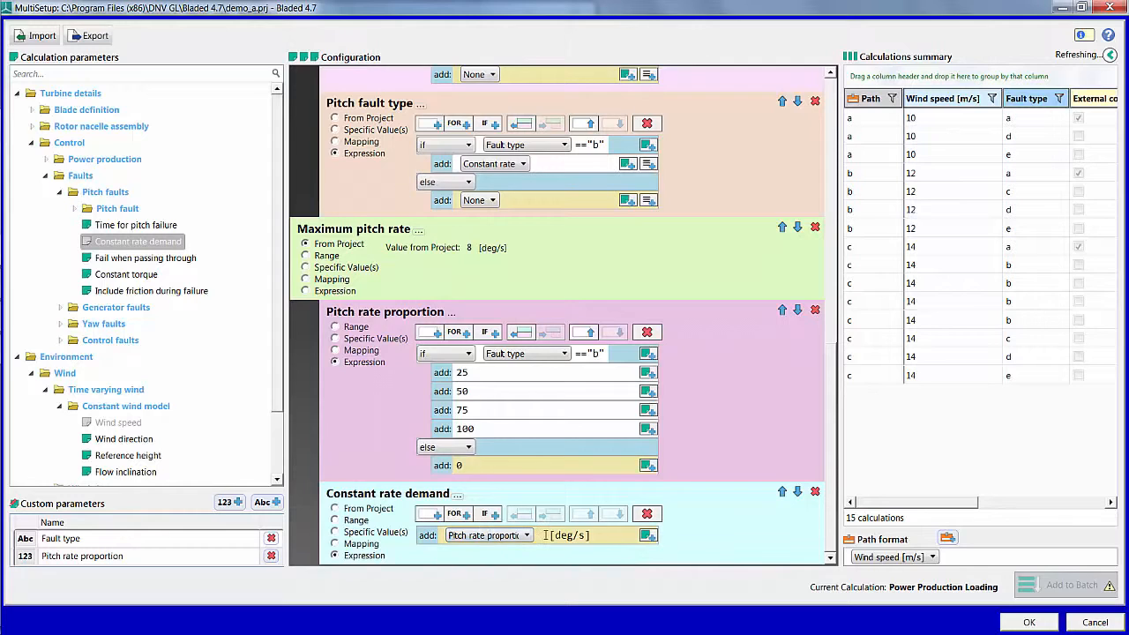
type("/100*")
left_click(648, 536)
left_click(650, 535)
left_click(649, 512)
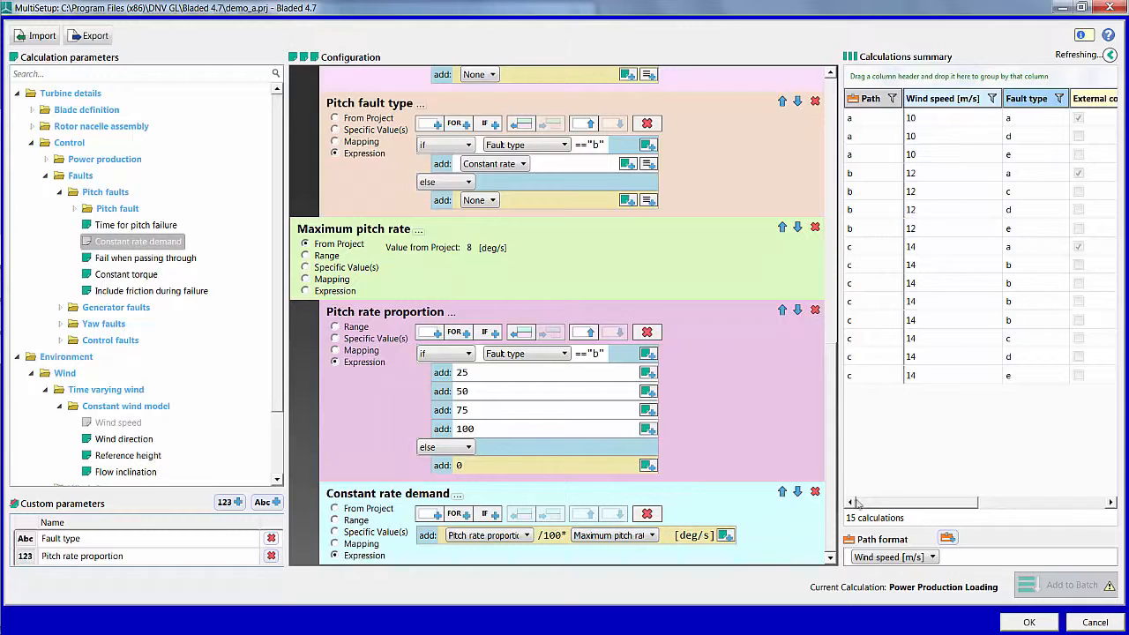
Widen the calculations summary to examine the Pitch fault type, Pitch rate proportion and Constant rate demand columns
left_click_drag(871, 504, 1059, 499)
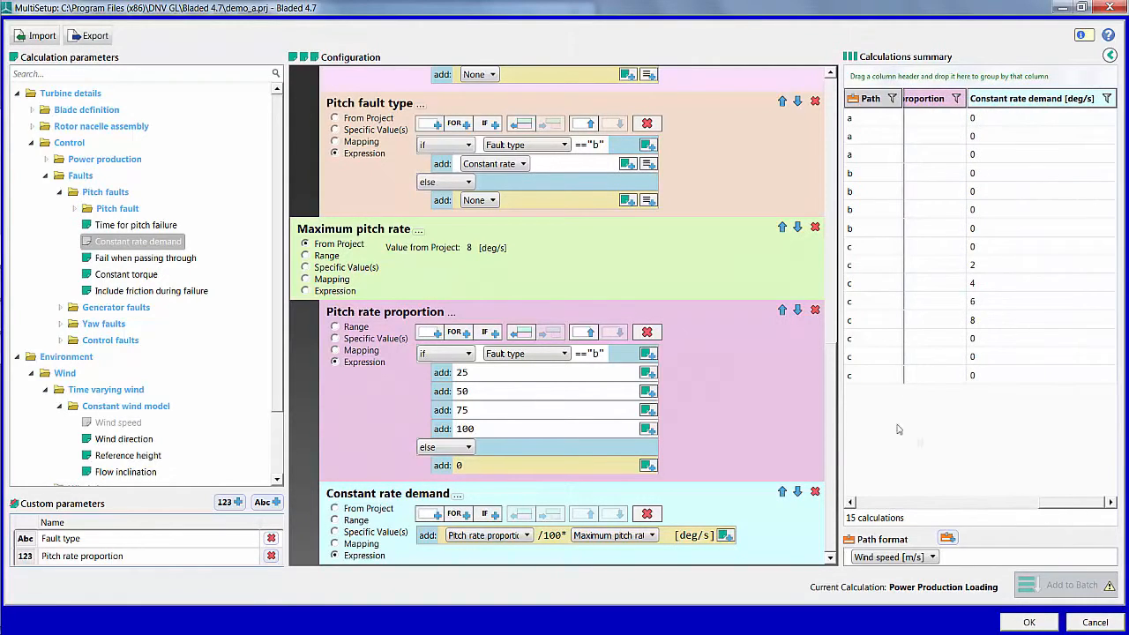
left_click_drag(844, 394, 338, 399)
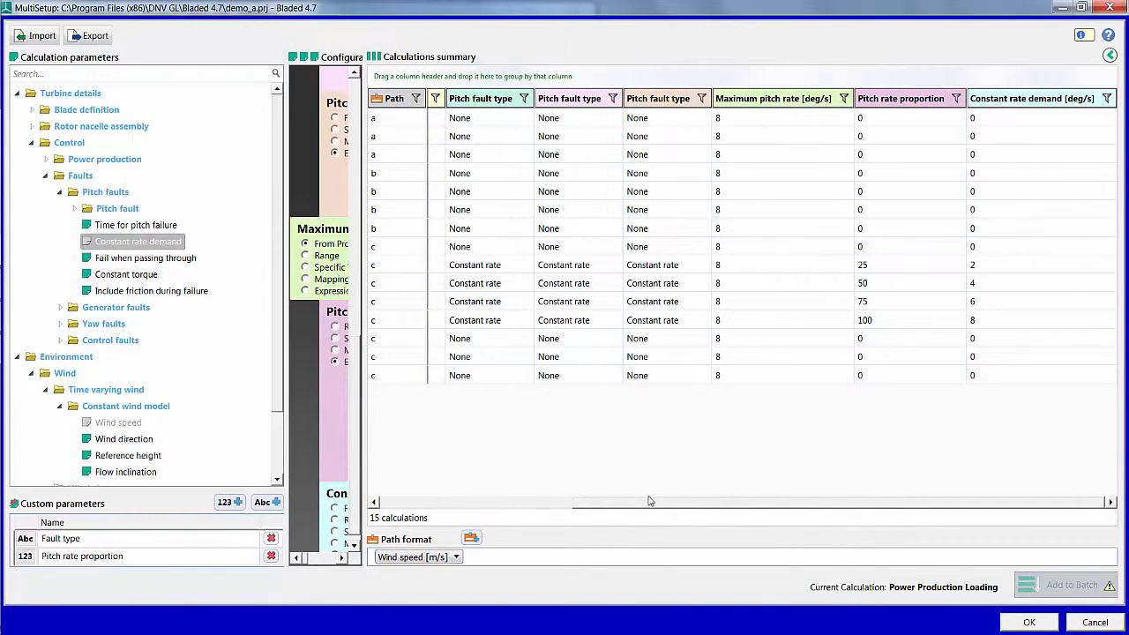
Restore the calculations summary's narrower width and add Fault type to the path format after Wind speed
left_click_drag(648, 510, 409, 502)
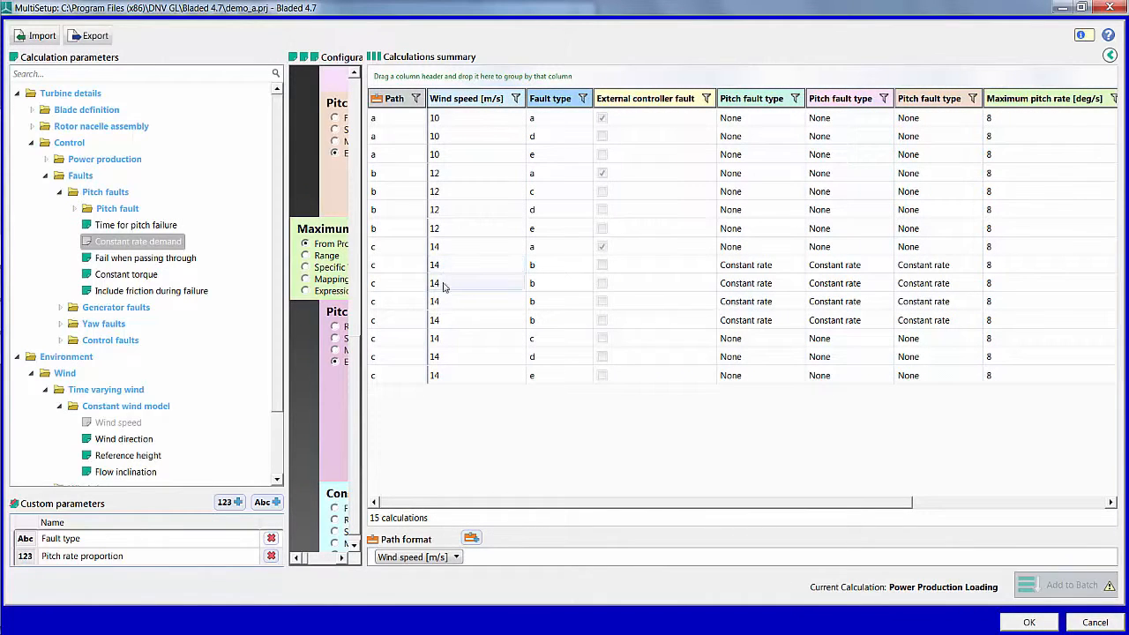
left_click_drag(852, 507, 1045, 507)
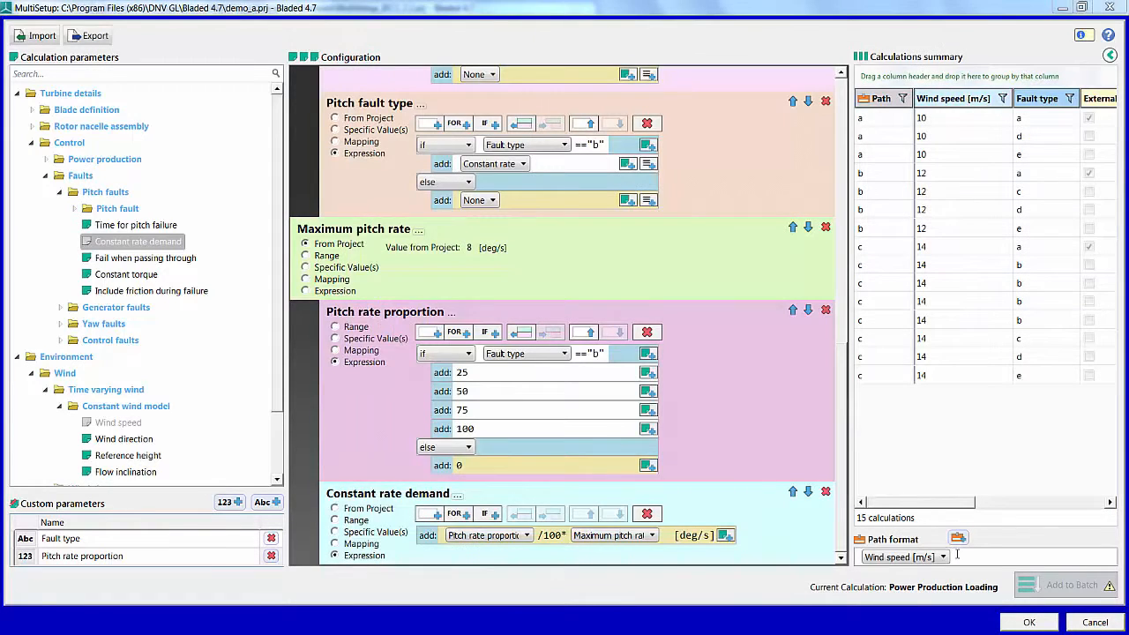
left_click(956, 556)
left_click(978, 558)
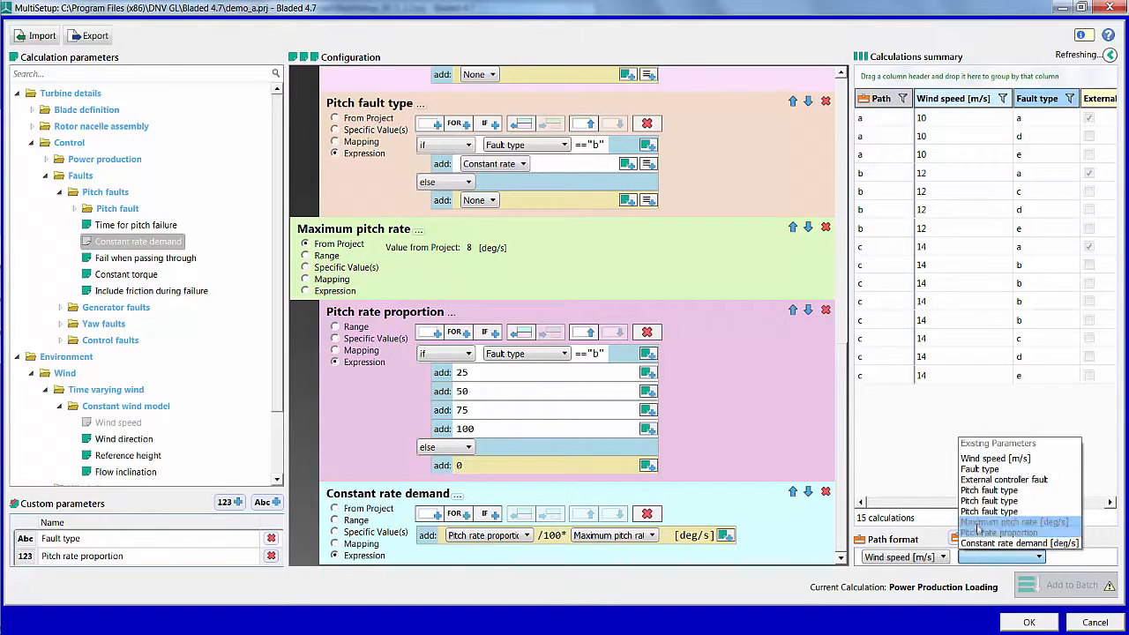
left_click(978, 470)
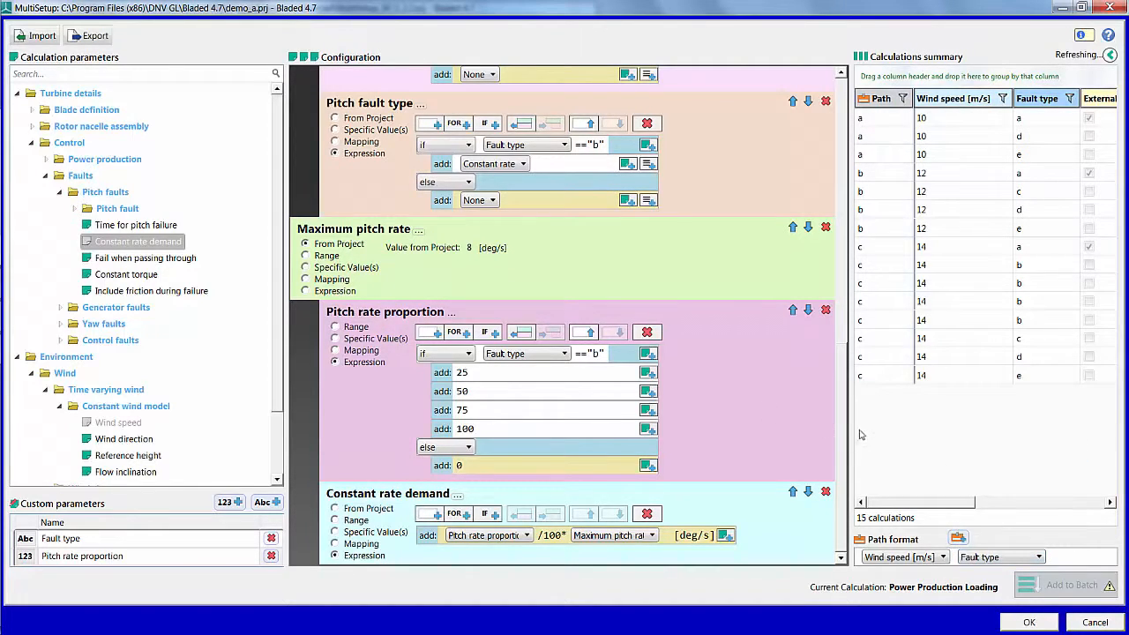
Set the path tag of the Fault type parameter to Use value
scroll(840, 455, "up", 3)
left_click_drag(843, 369, 838, 179)
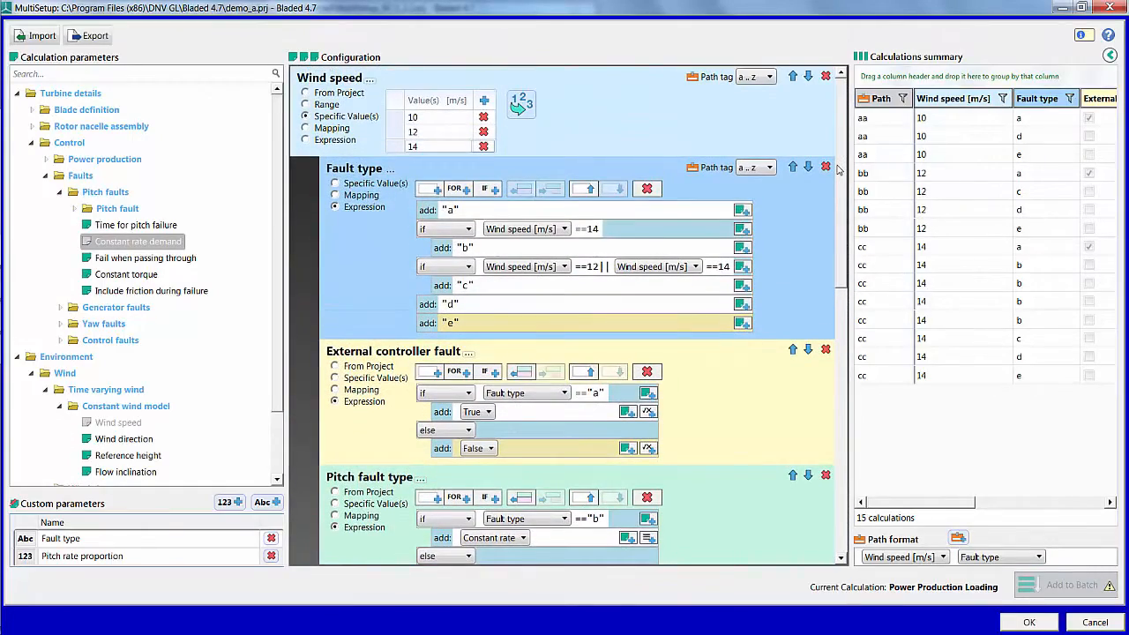
left_click(762, 169)
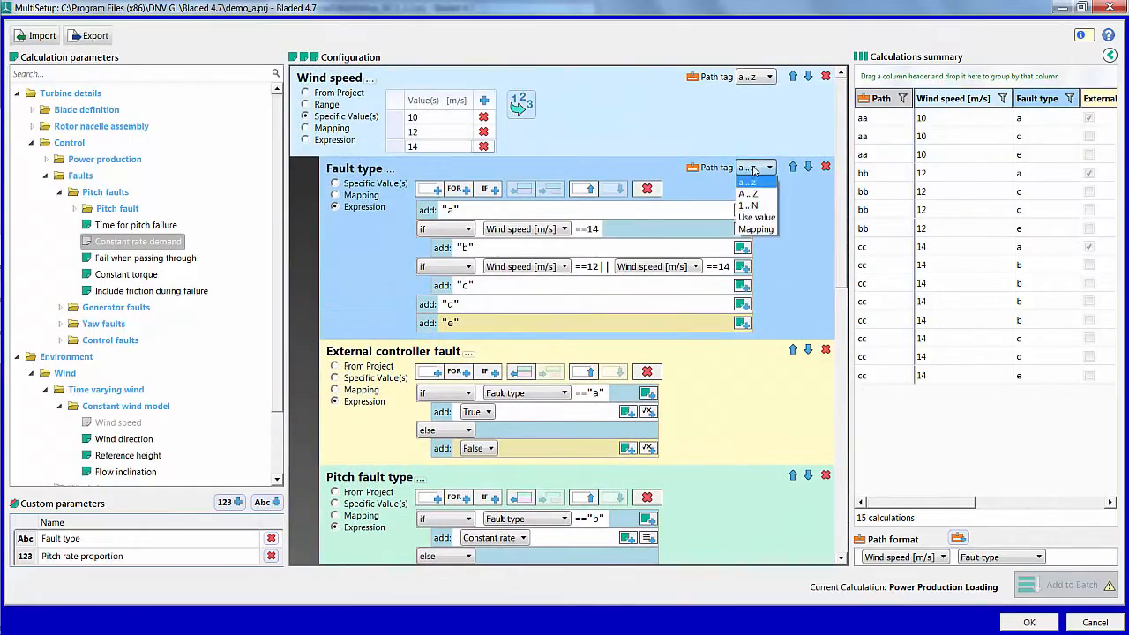
left_click(758, 217)
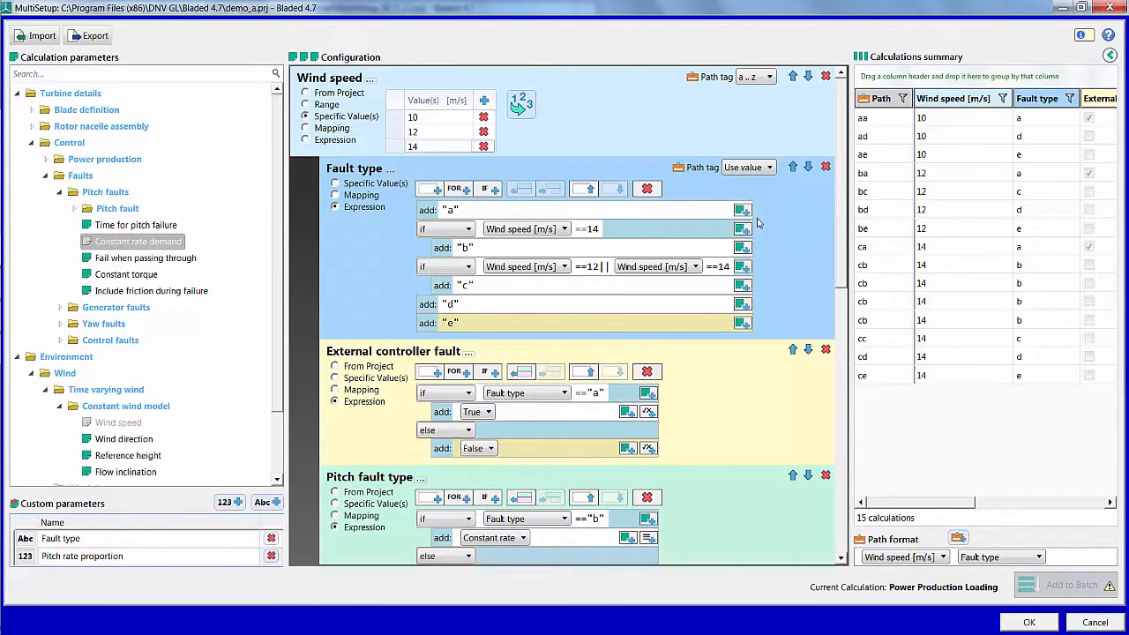
Create a text custom parameter named Pitch rate label
scroll(757, 223, "down", 5)
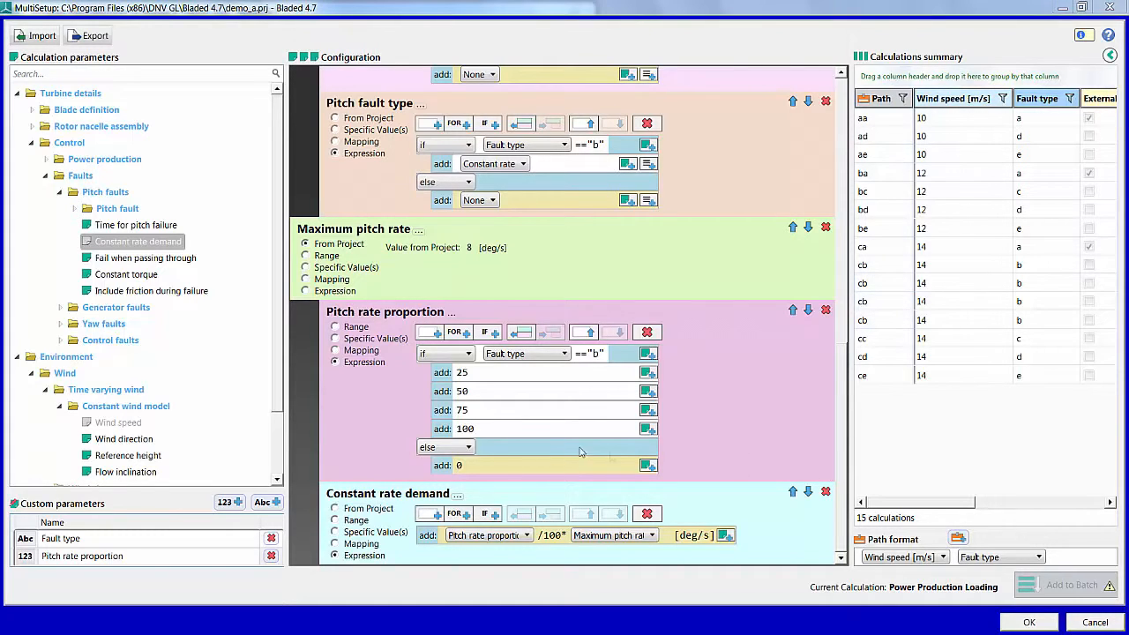
left_click(268, 502)
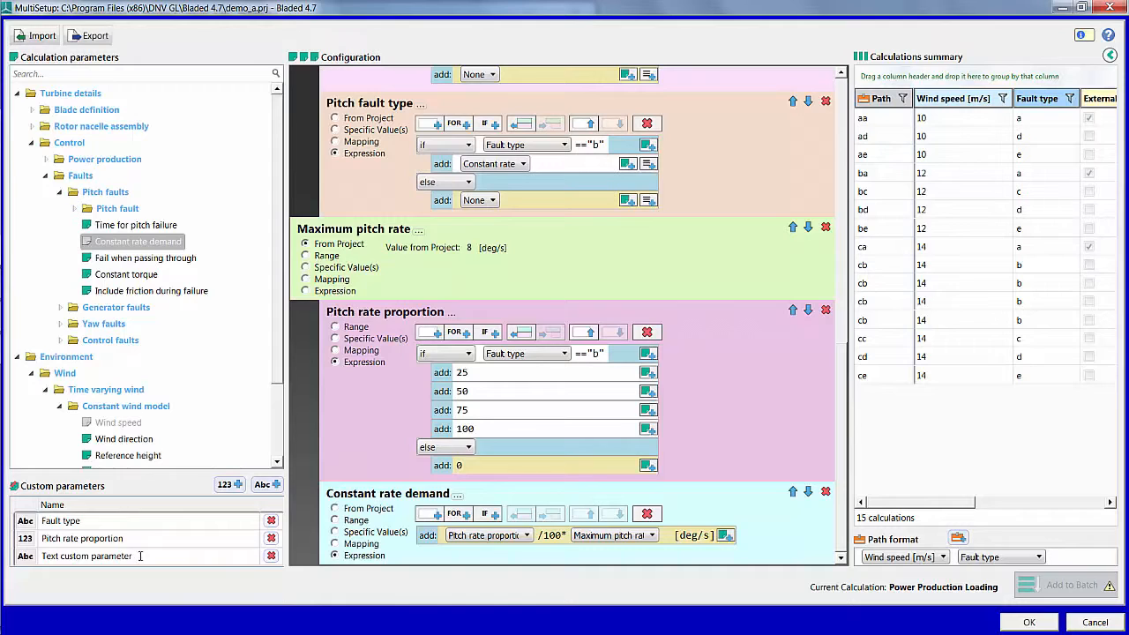
left_click(23, 550)
type("Pitch rate label")
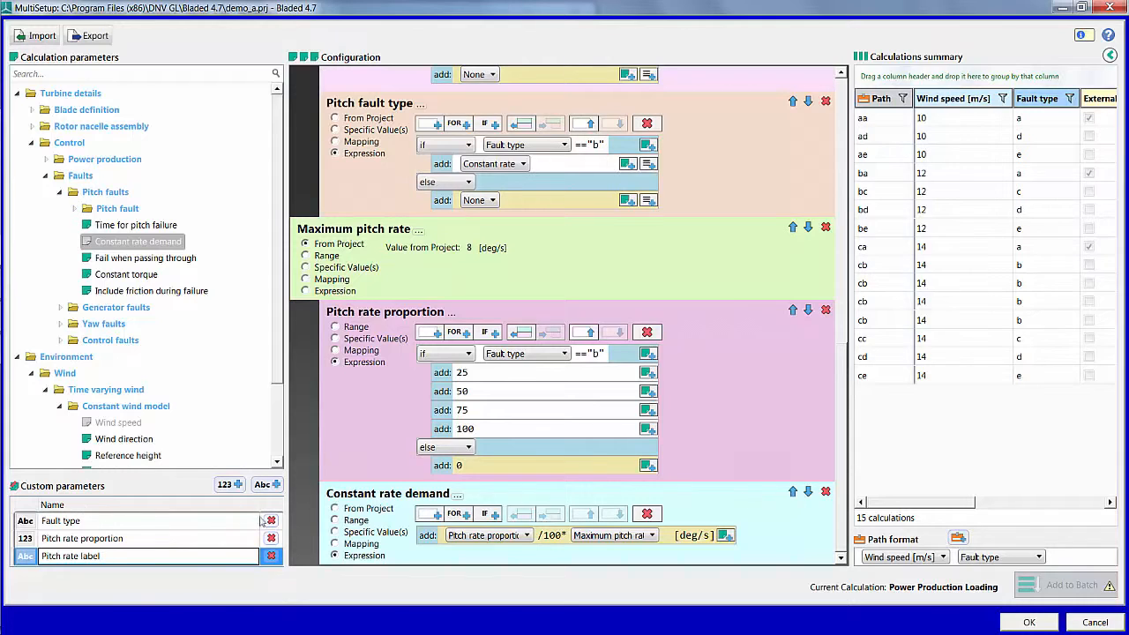
Add Pitch rate label to the configuration and define it by an expression with only an if branch and an else branch
double_click(32, 556)
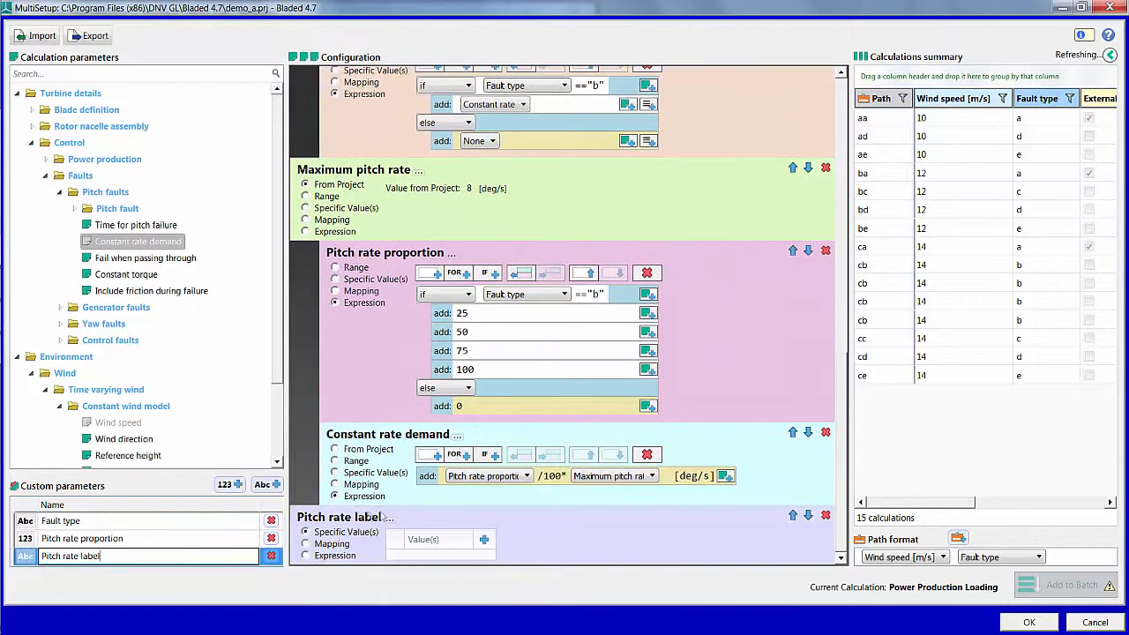
left_click(336, 557)
scroll(529, 540, "down", 3)
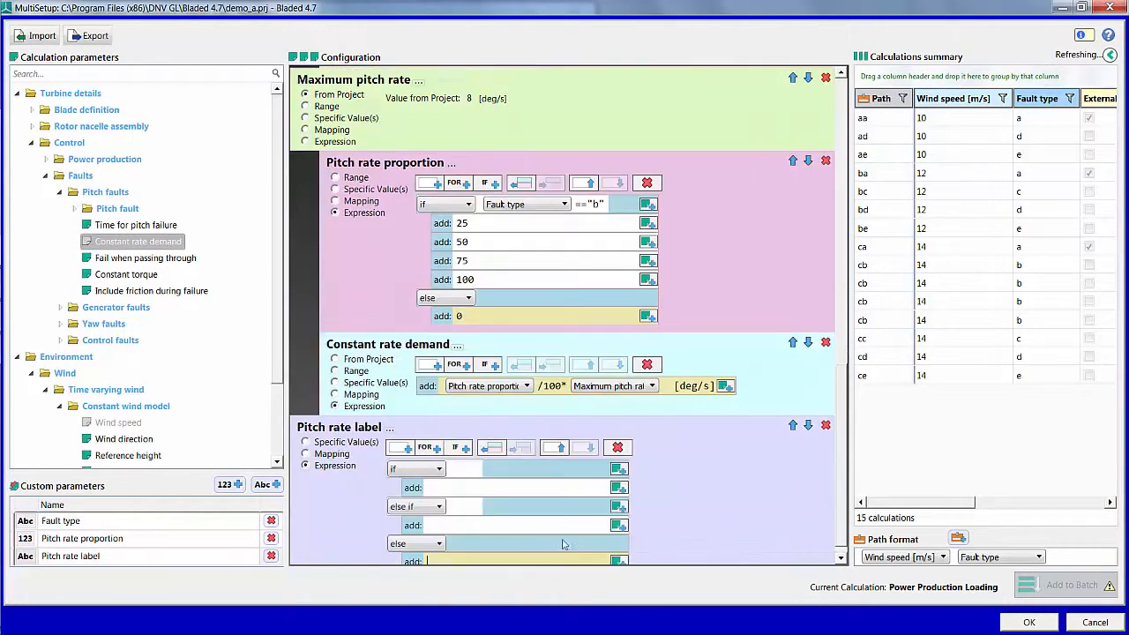
left_click(490, 492)
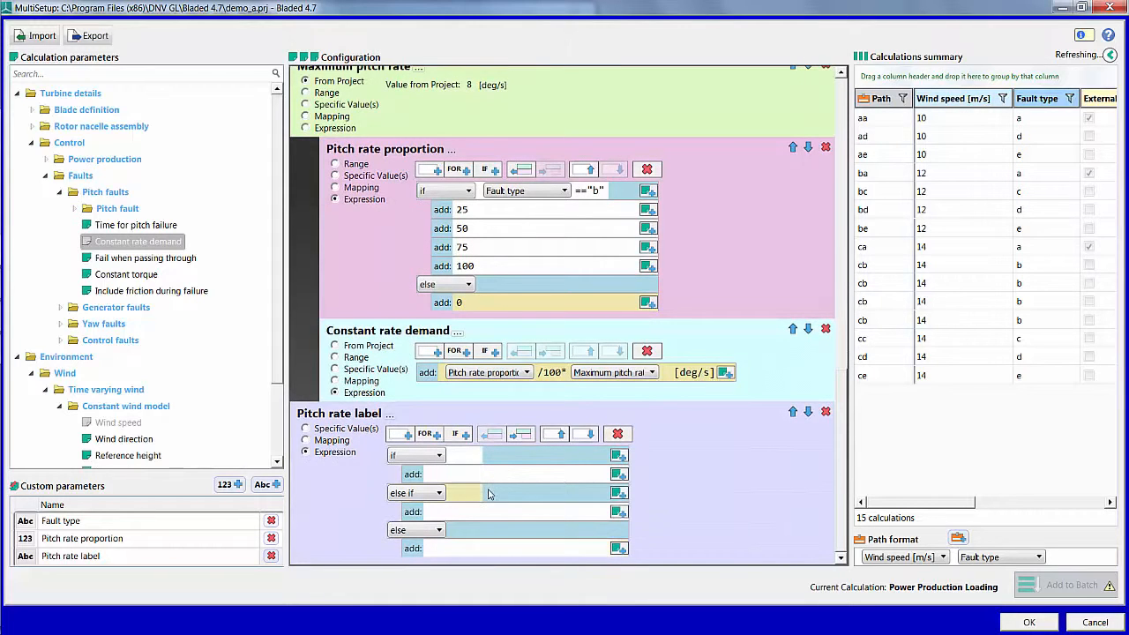
left_click(617, 433)
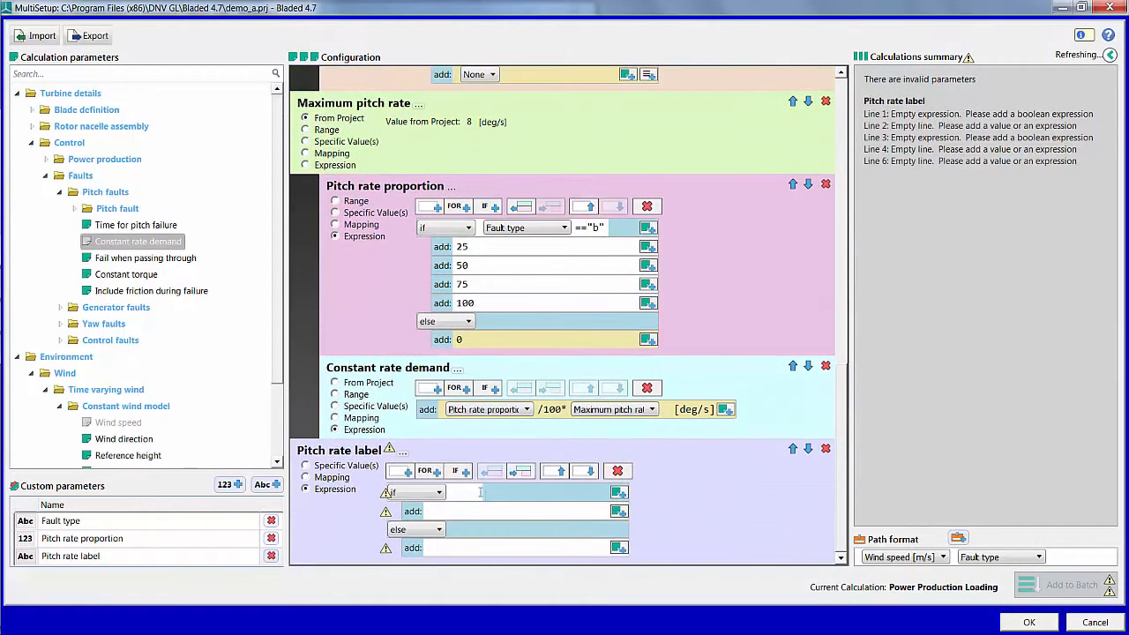
Set the if condition of Pitch rate label to Pitch rate proportion !=0
left_click(498, 492)
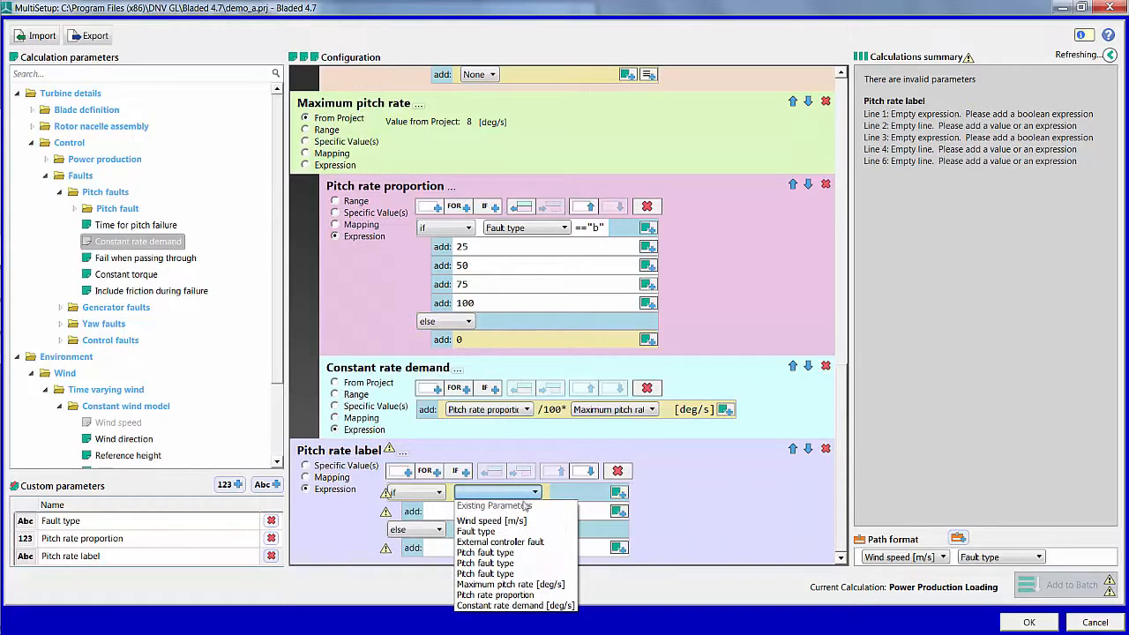
left_click(516, 594)
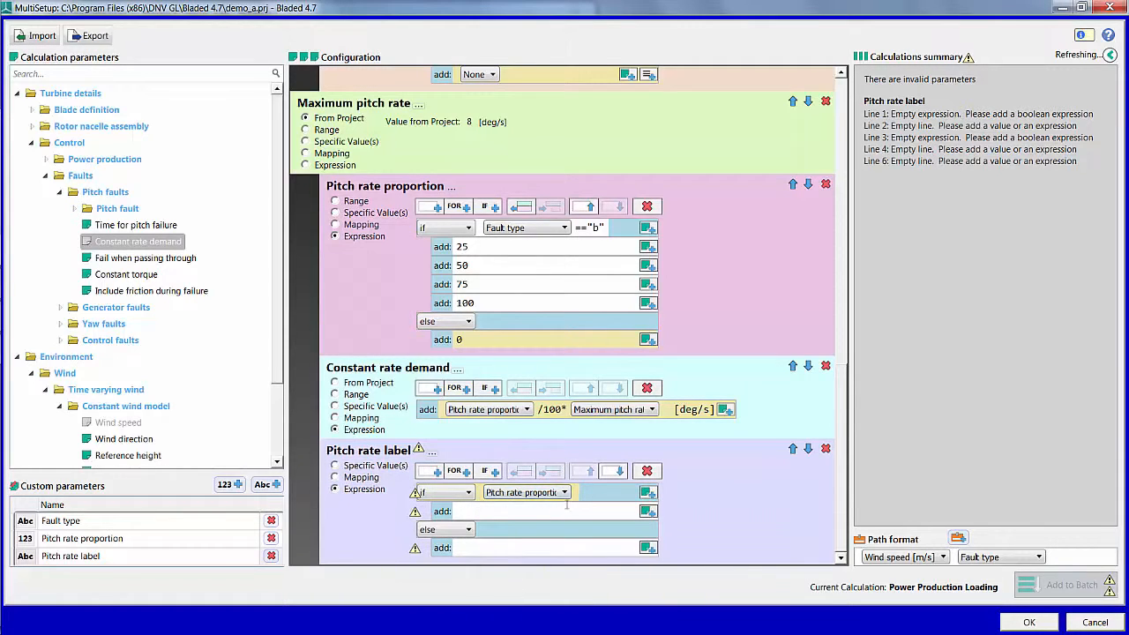
type("!=0")
Make Pitch rate label add "_"+Pitch rate proportion in the if branch and the empty text "" in the else branch
left_click(587, 512)
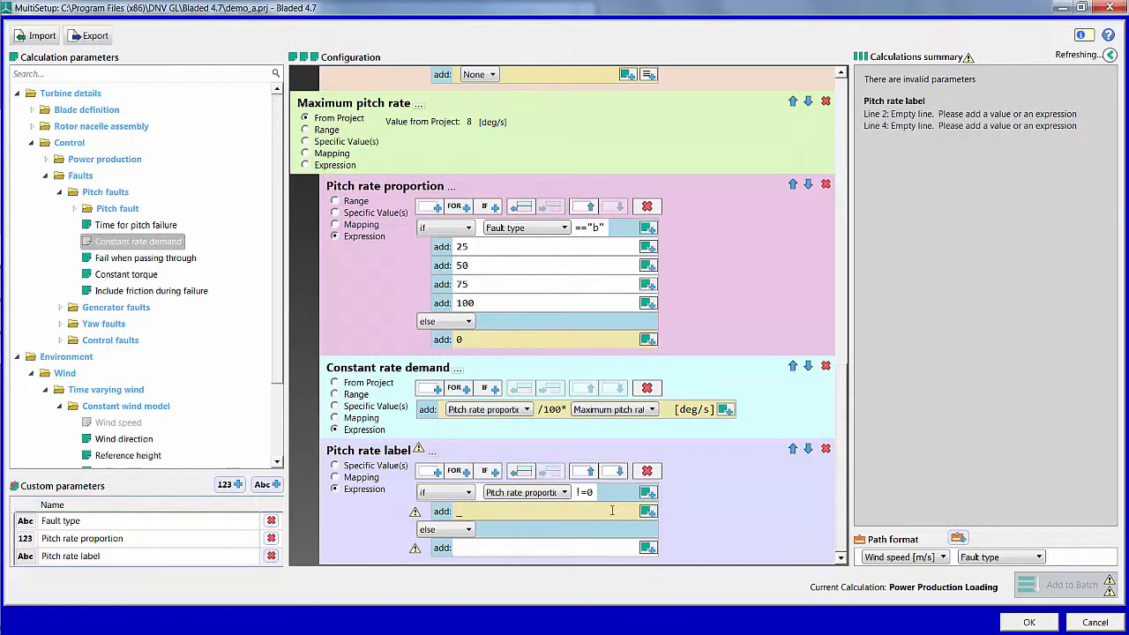
left_click(648, 511)
left_click(521, 516)
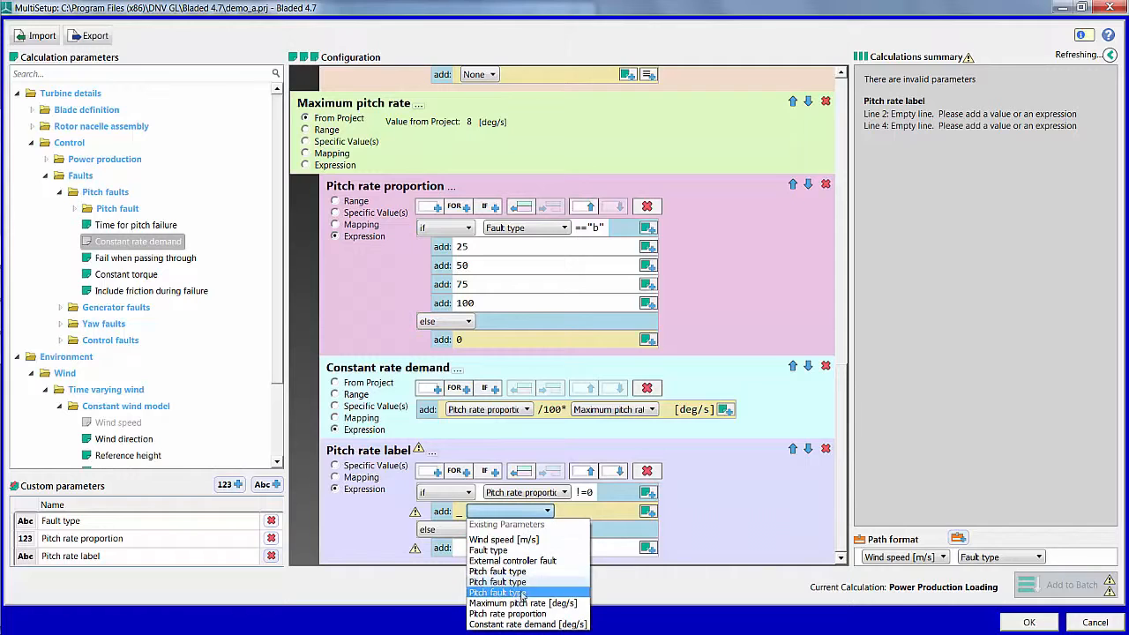
left_click(519, 620)
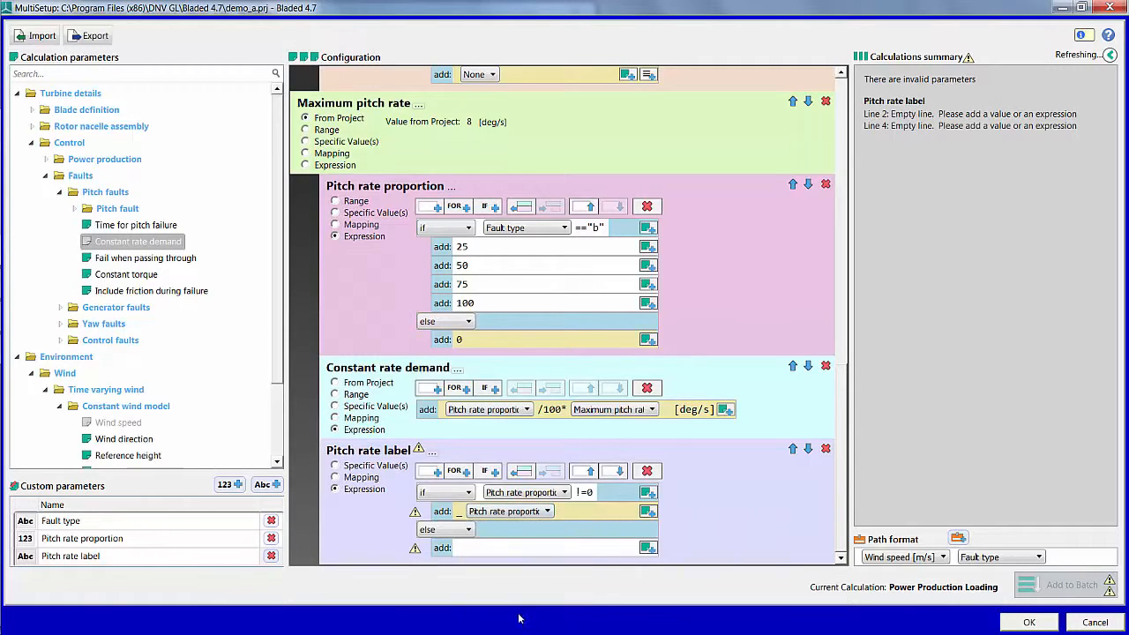
left_click(474, 549)
type("\"\"")
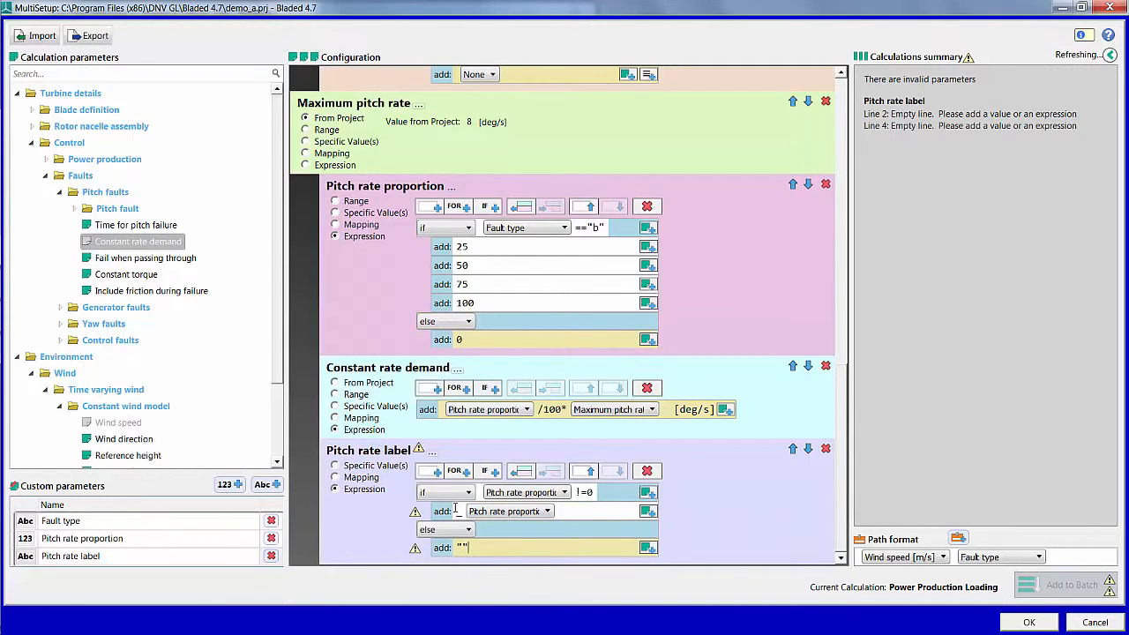
left_click(459, 512)
type("\"_\"+")
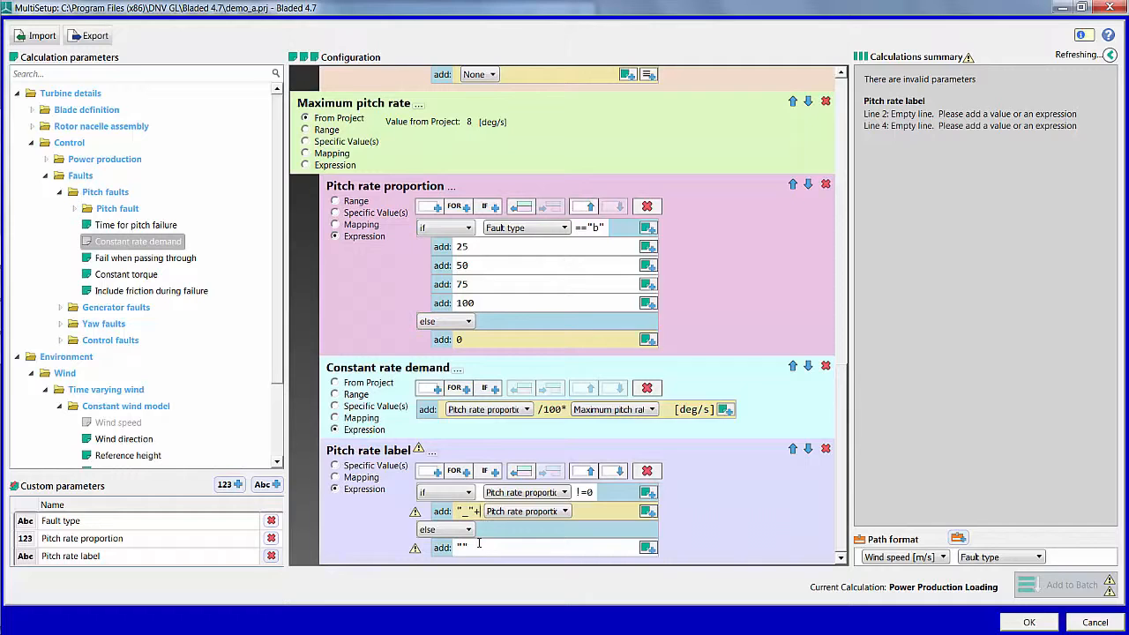
Add Pitch rate label to the path format after Fault type and set its path tag to Use value
left_click(1070, 549)
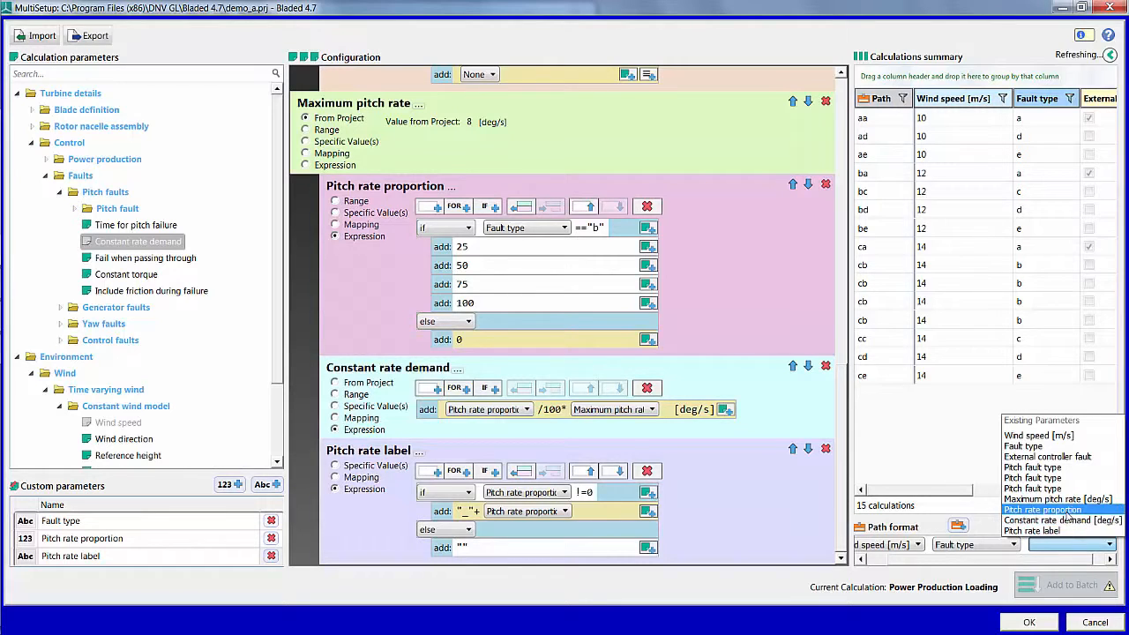
left_click(1032, 530)
left_click(754, 450)
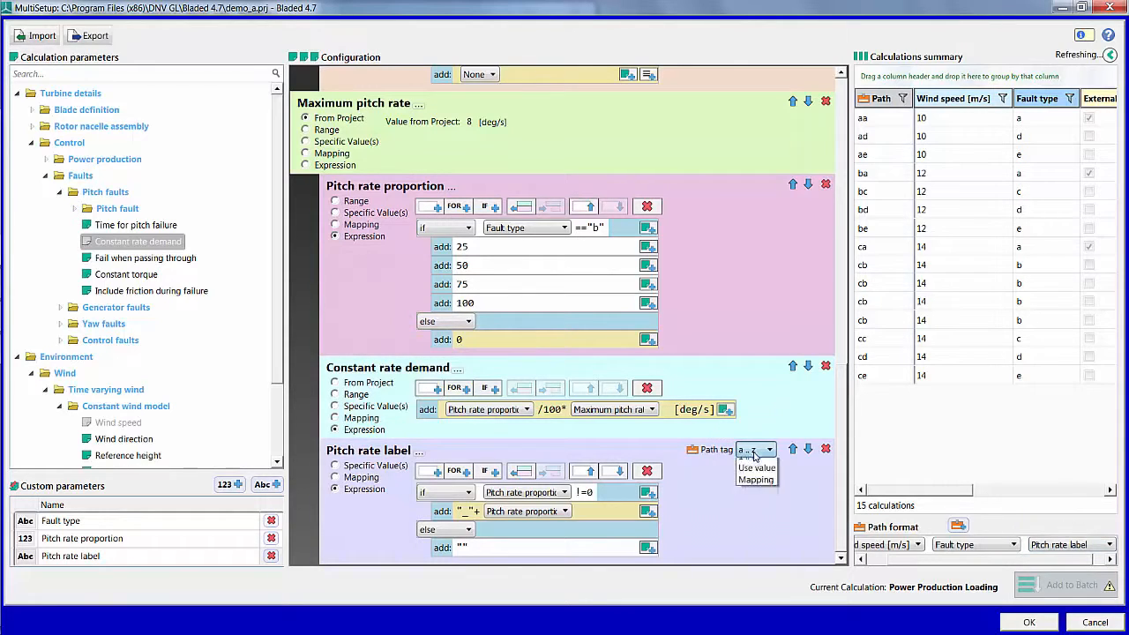
left_click(756, 506)
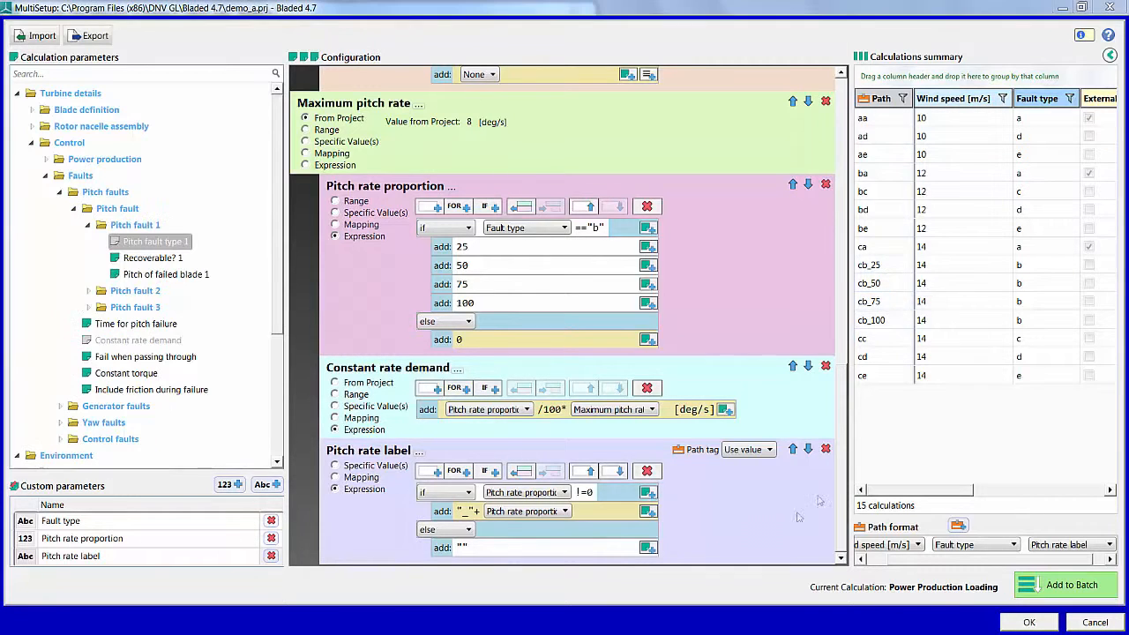
Insert an else if branch with the condition Fault type=="c" before the else of the first Pitch fault type expression
left_click_drag(842, 494, 853, 258)
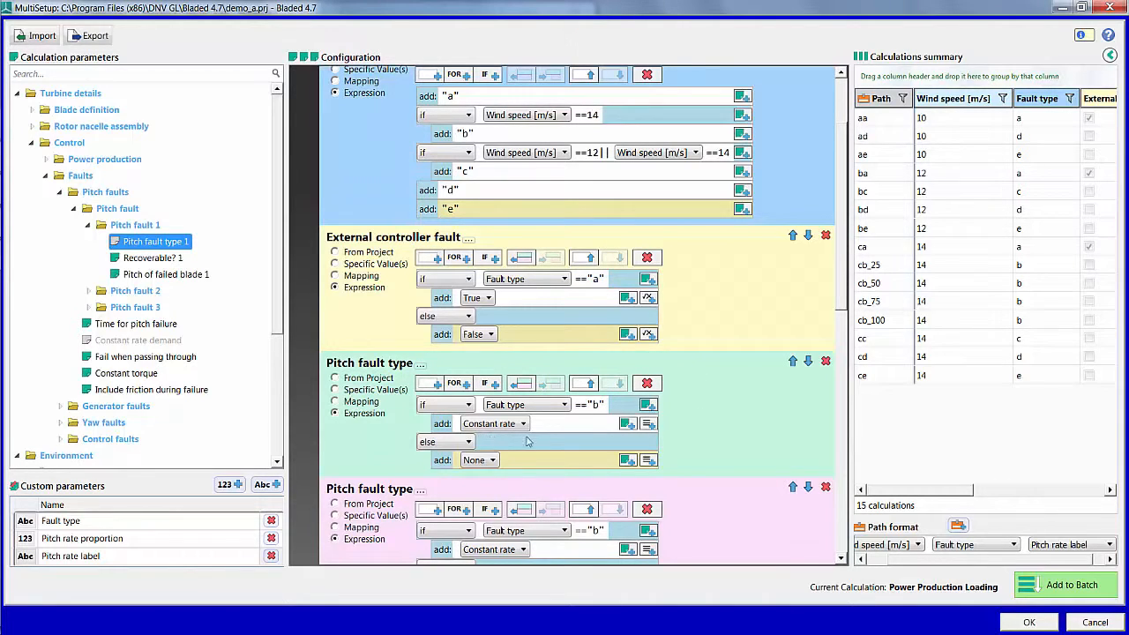
left_click(488, 384)
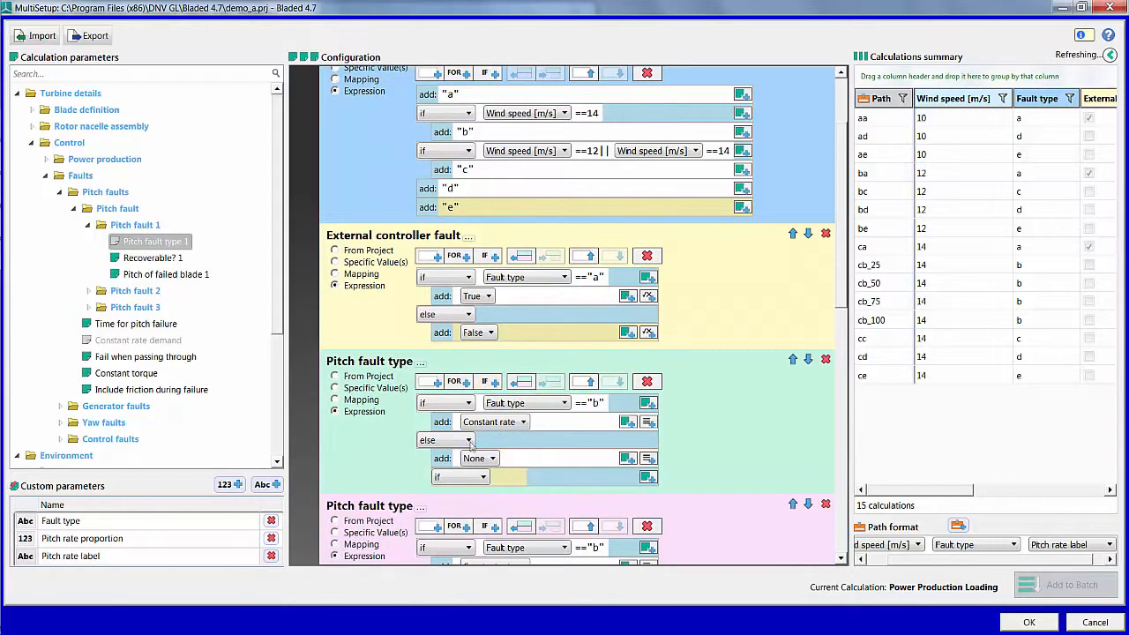
left_click(588, 381)
left_click(588, 381)
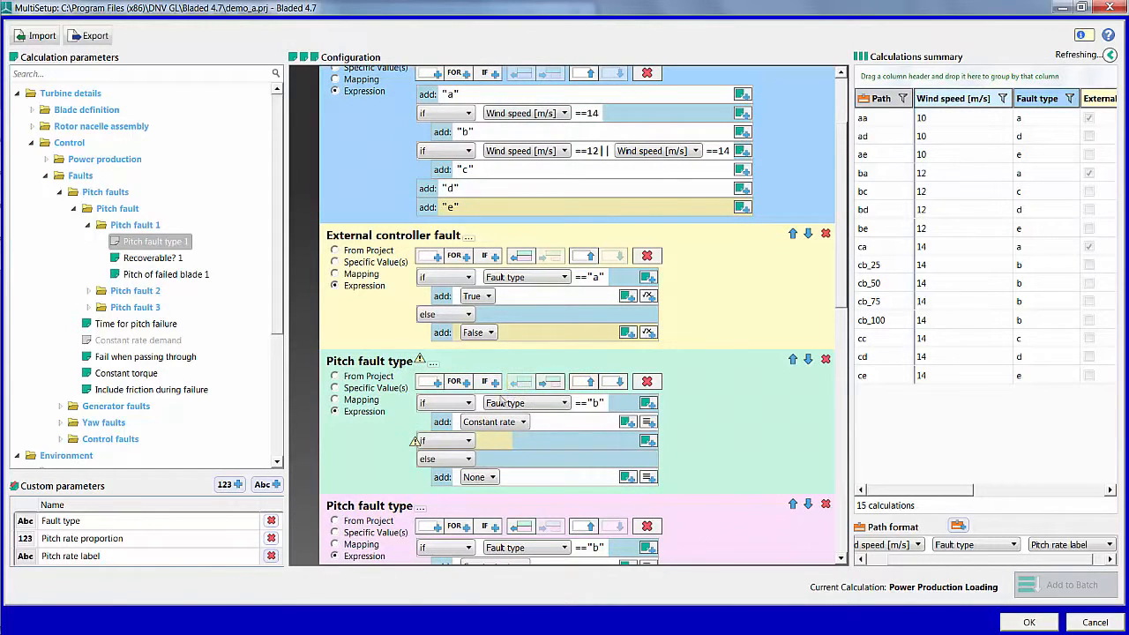
left_click(465, 443)
left_click(467, 465)
left_click(522, 441)
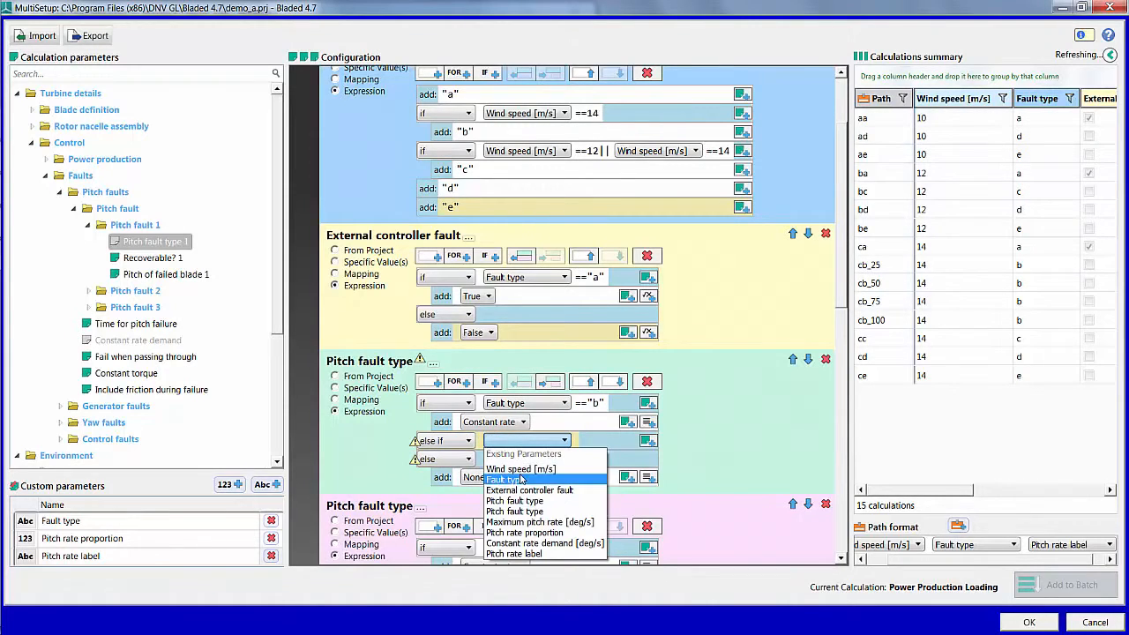
left_click(507, 479)
left_click(576, 442)
type("==\"c\"")
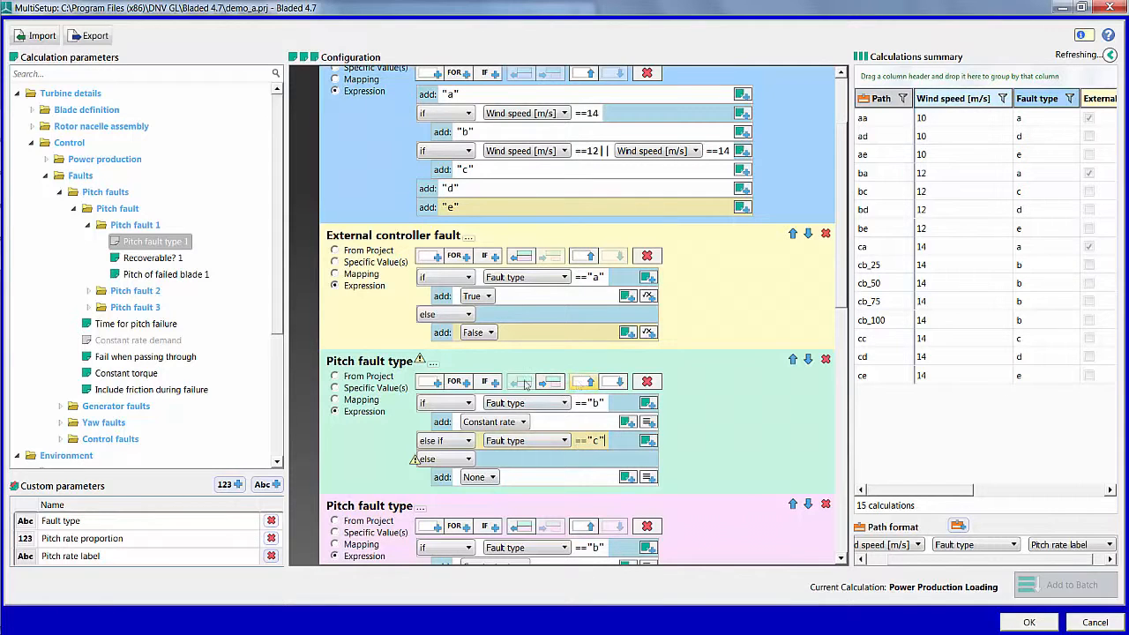
Place an add line with the value Seizure at time under the Fault type=="c" branch of the first Pitch fault type
left_click(433, 381)
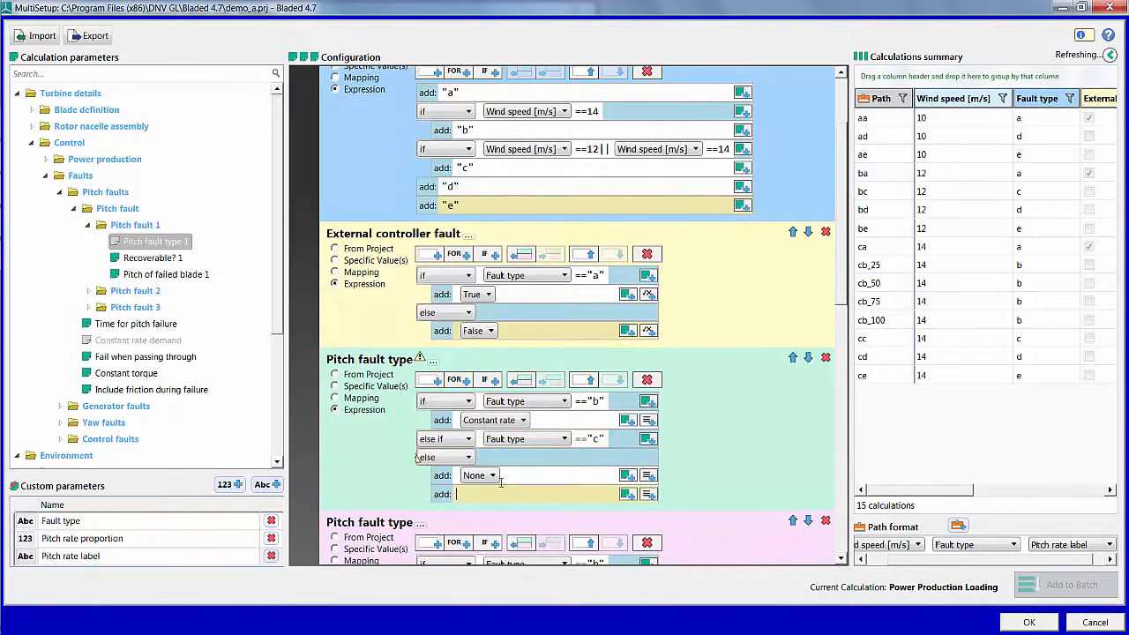
left_click(590, 380)
left_click(590, 380)
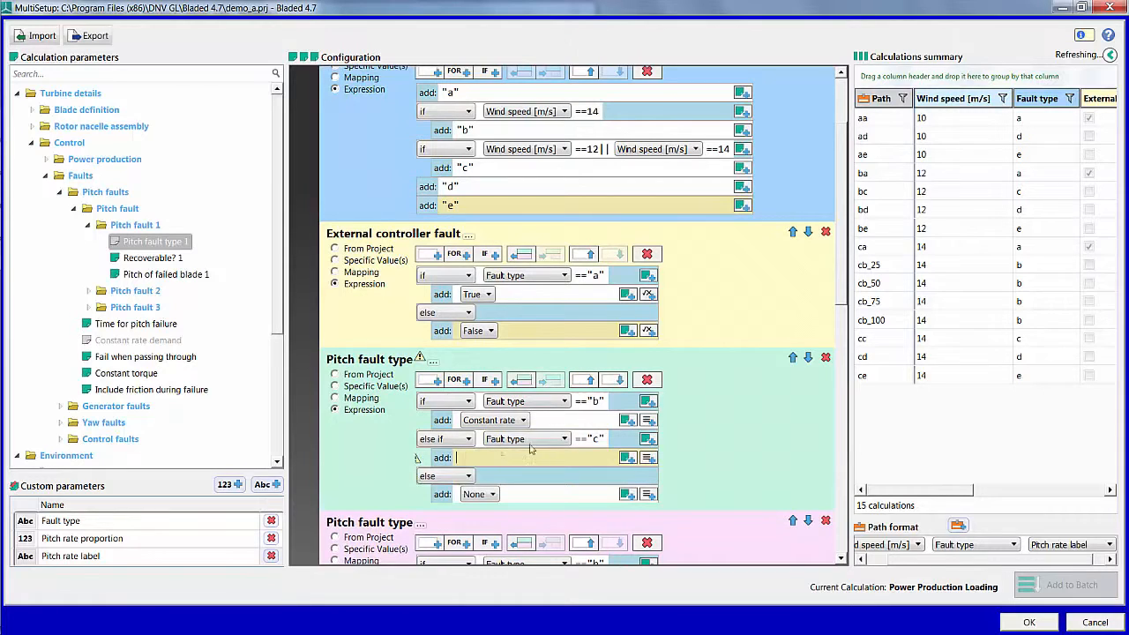
left_click(648, 457)
left_click(494, 458)
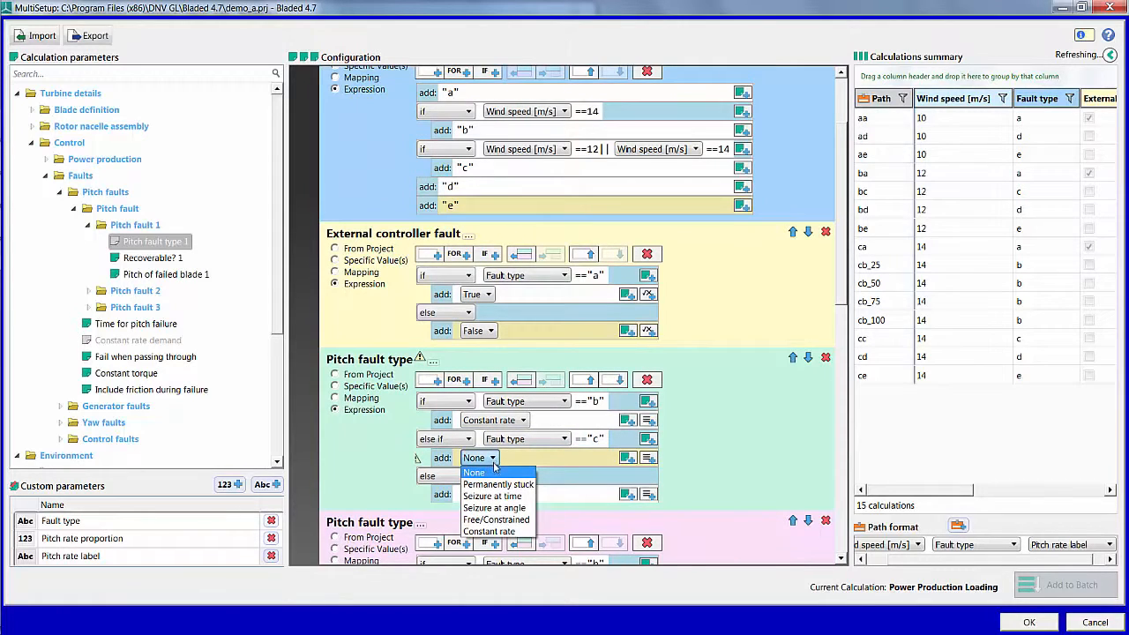
left_click(494, 496)
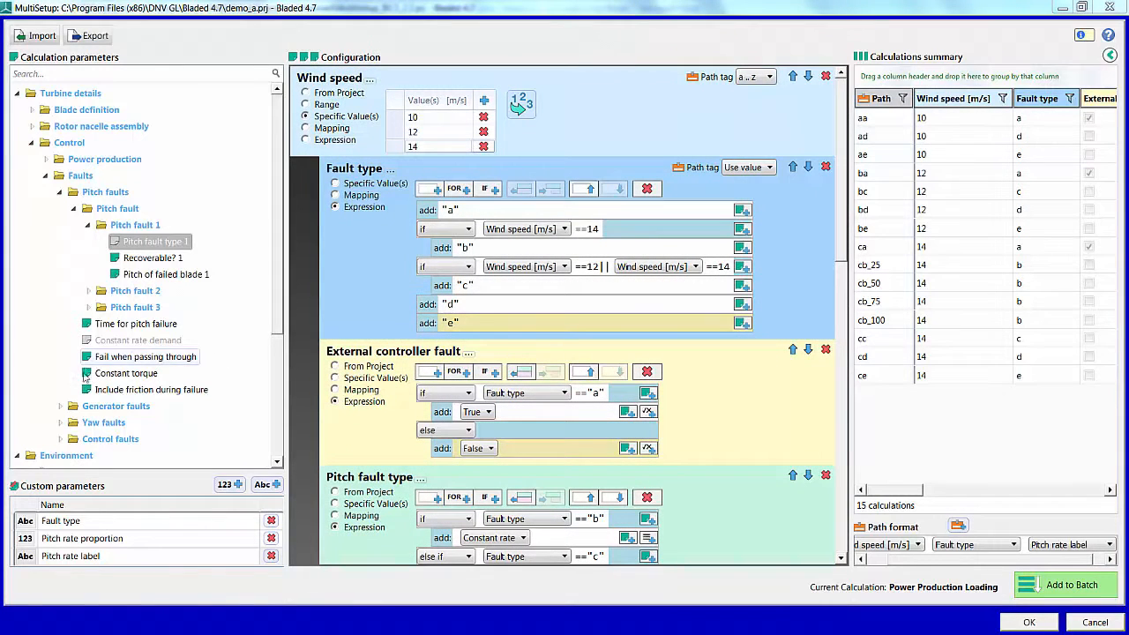
Add Generator short circuit from Generator faults to the configuration as an expression with an if, else if and else block
left_click(60, 408)
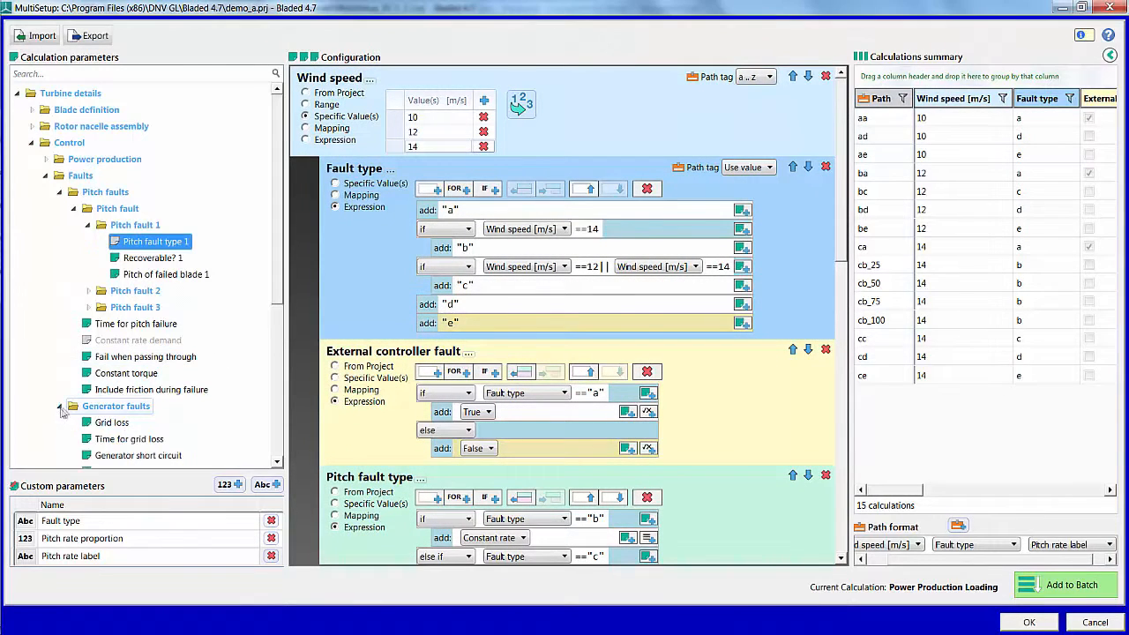
left_click(162, 385)
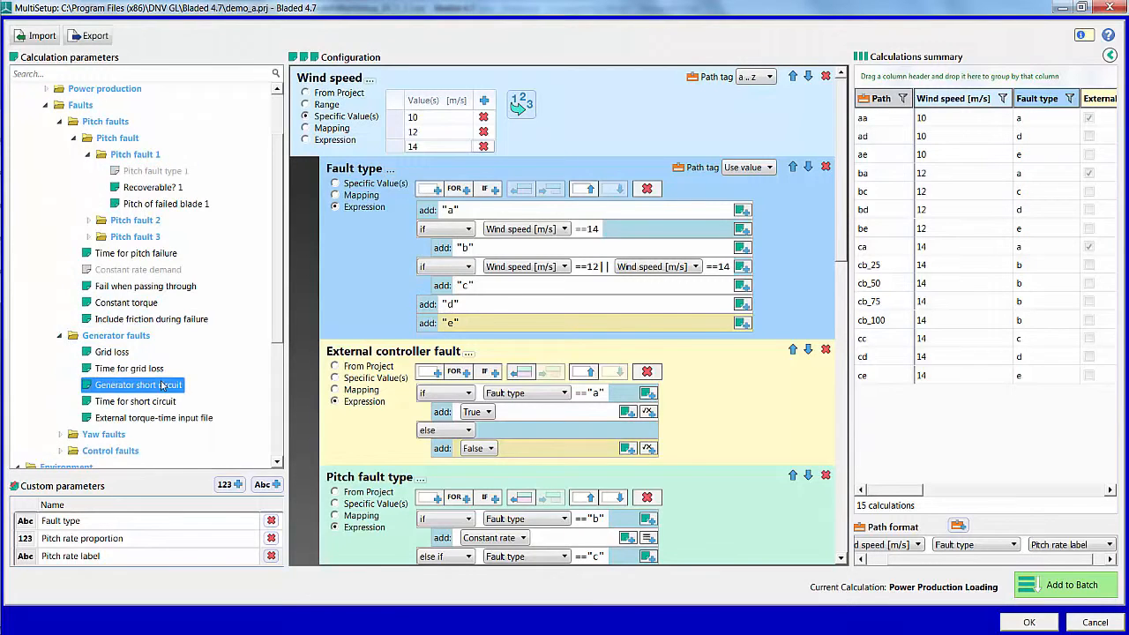
left_click(346, 555)
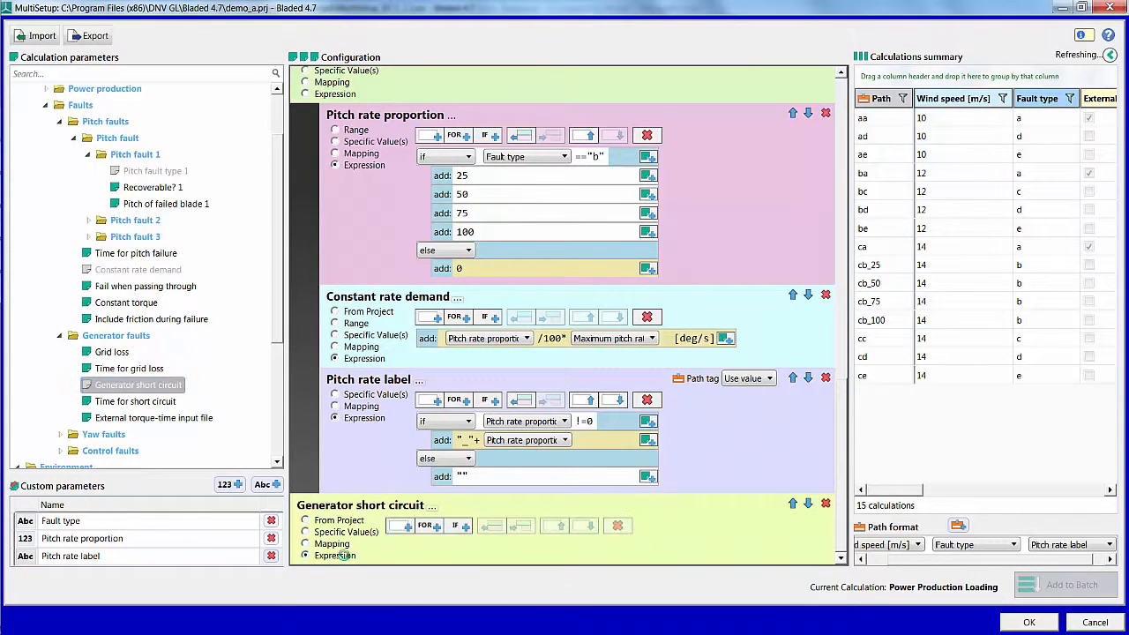
left_click(470, 528)
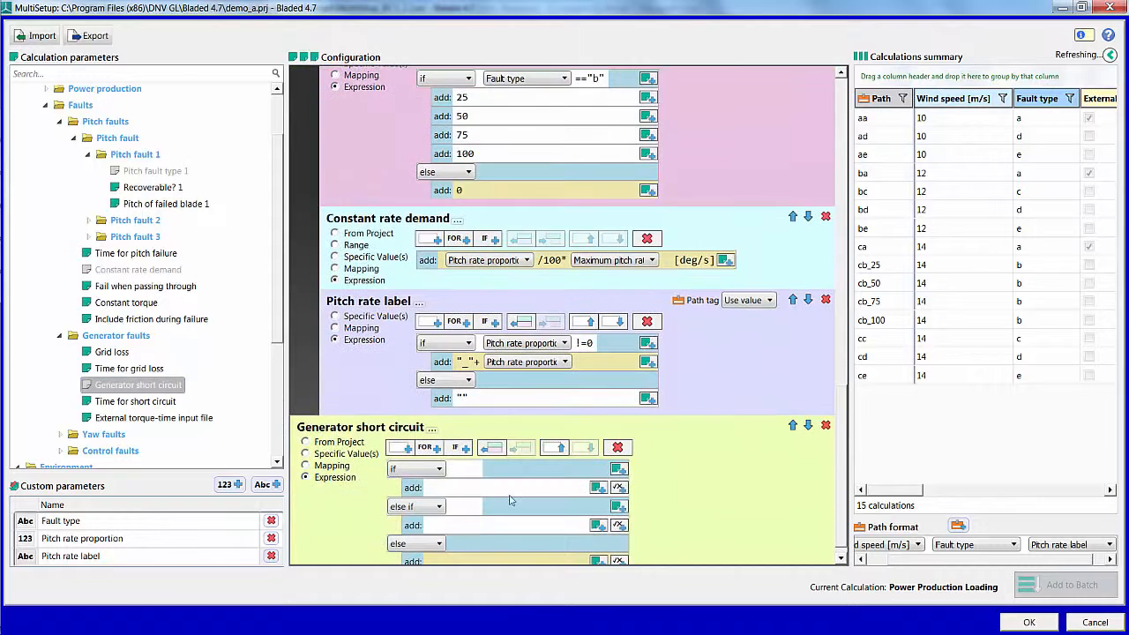
Set the if condition of Generator short circuit to Fault type=="d"||Fault type=="e"
left_click(498, 468)
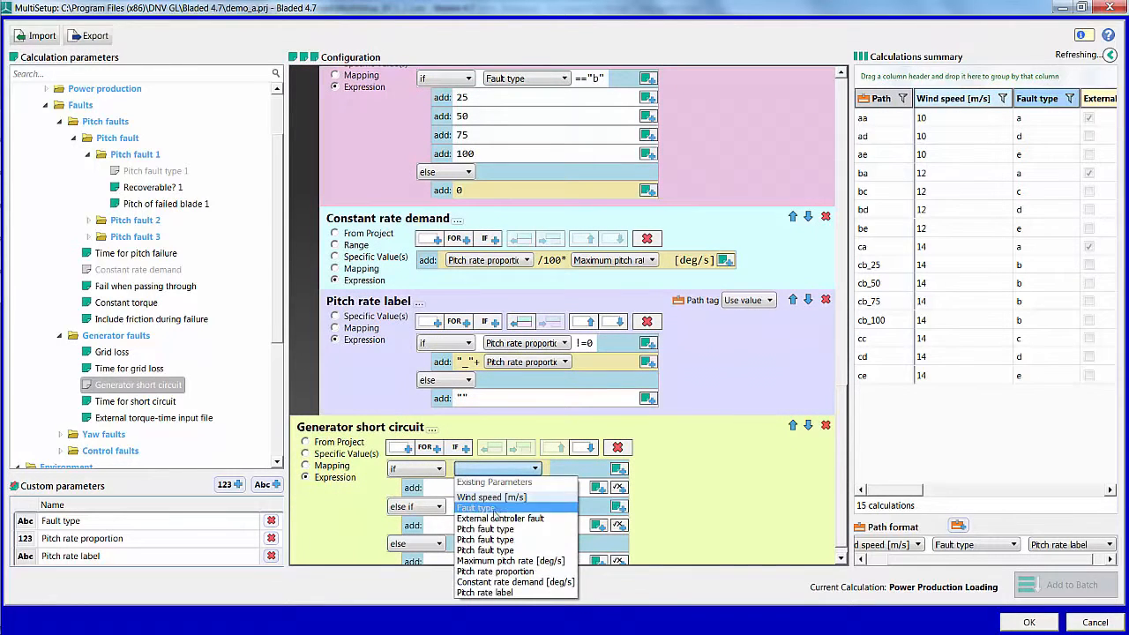
left_click(494, 513)
left_click(576, 470)
type("==\"d\"")
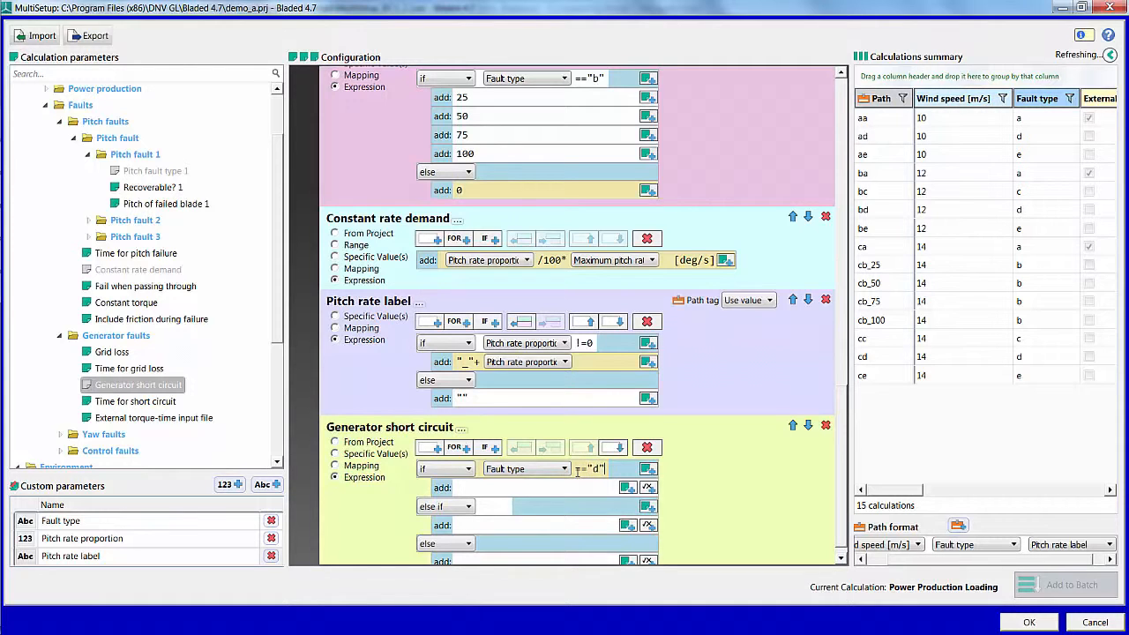
type("||")
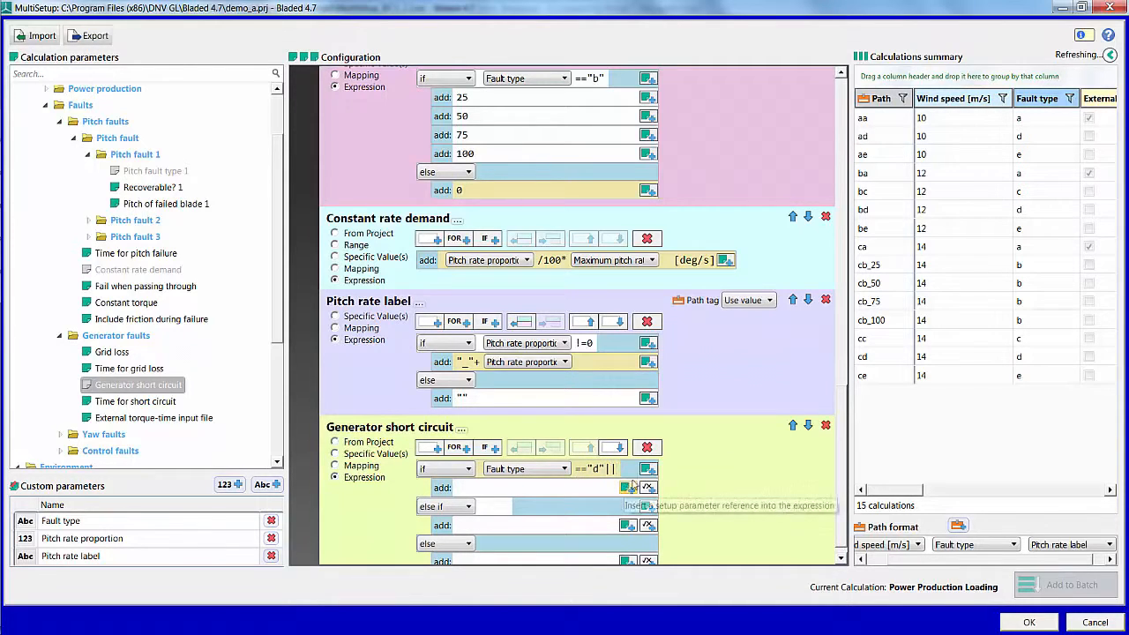
left_click(663, 474)
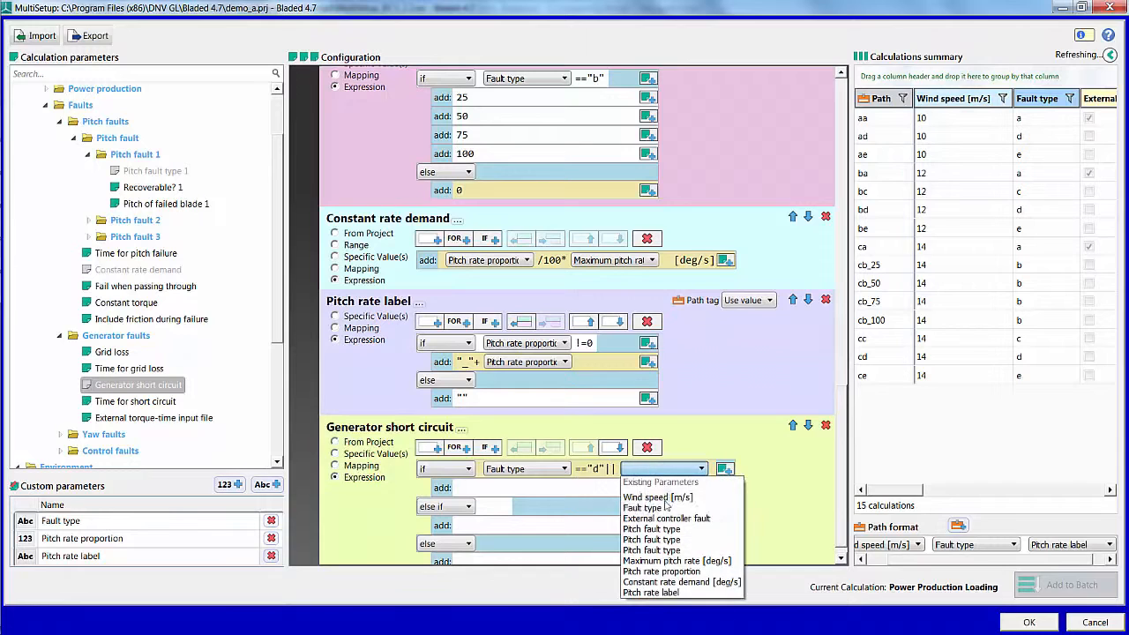
left_click(666, 508)
type("==\"e\"")
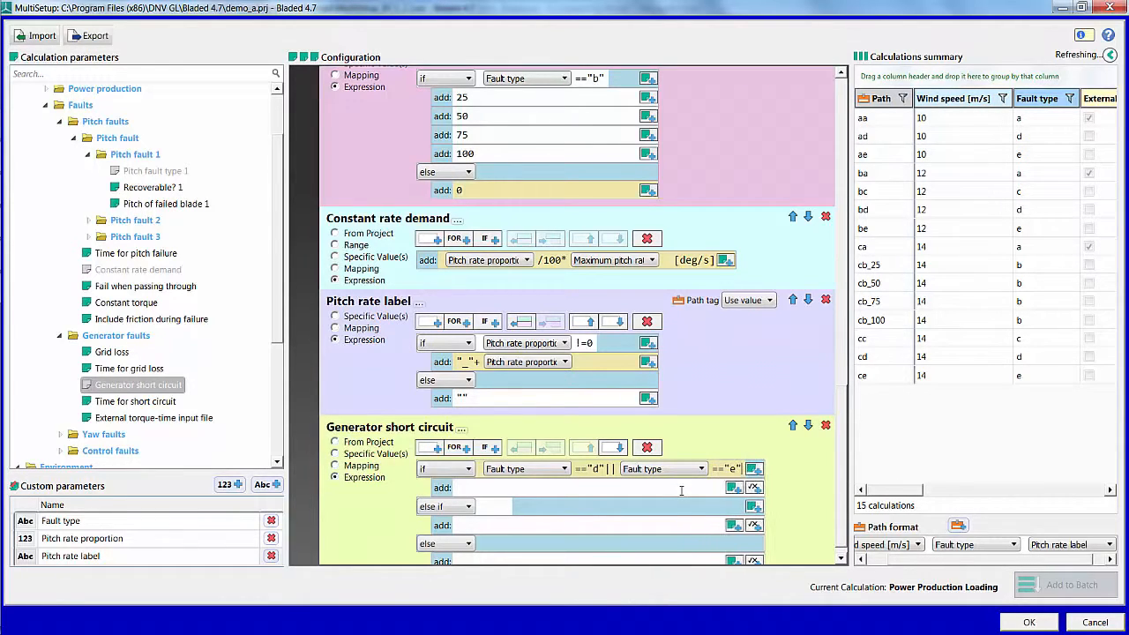
Set the add value under the if branch of Generator short circuit to True
left_click(754, 487)
left_click(490, 489)
left_click(472, 502)
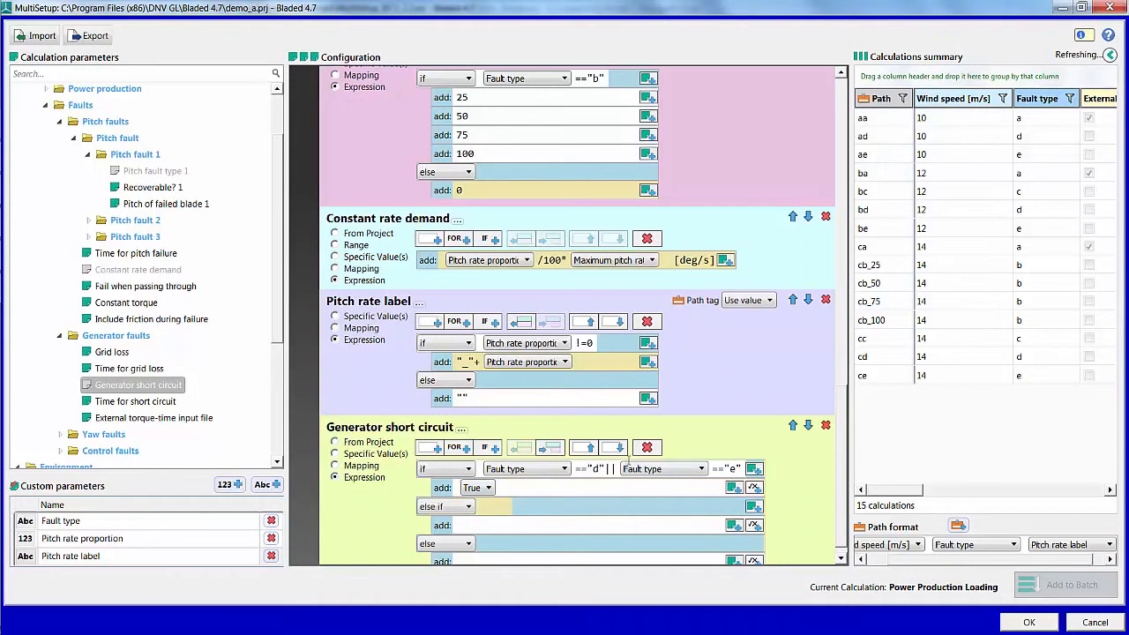
Delete the empty else if branch of Generator short circuit and set the else branch's add value to False
left_click(647, 448)
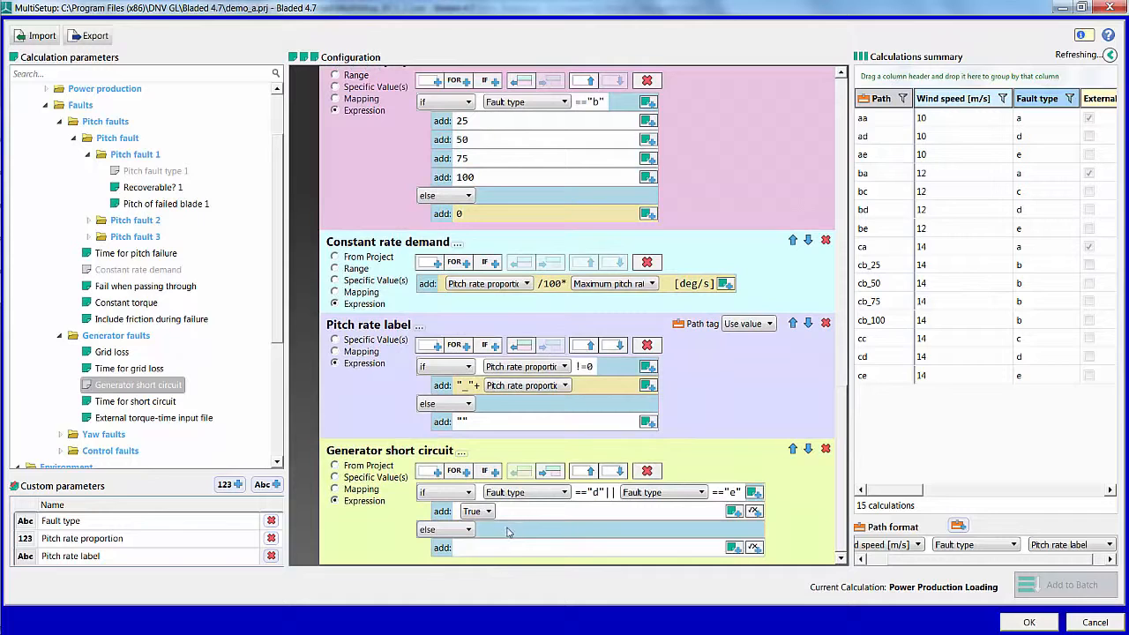
left_click(632, 546)
left_click(754, 547)
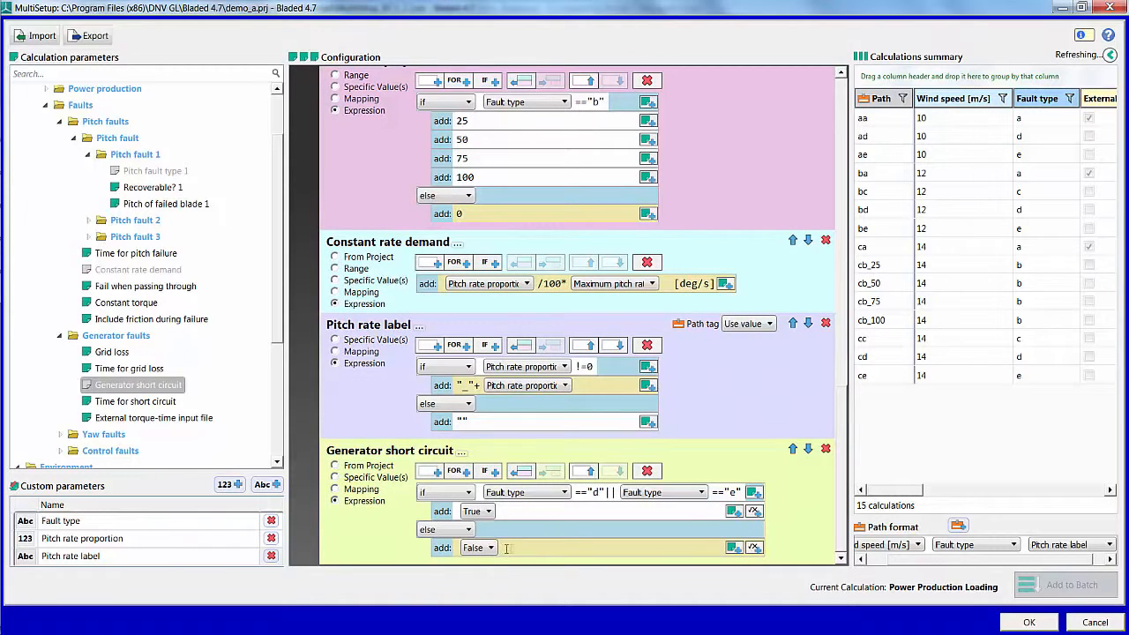